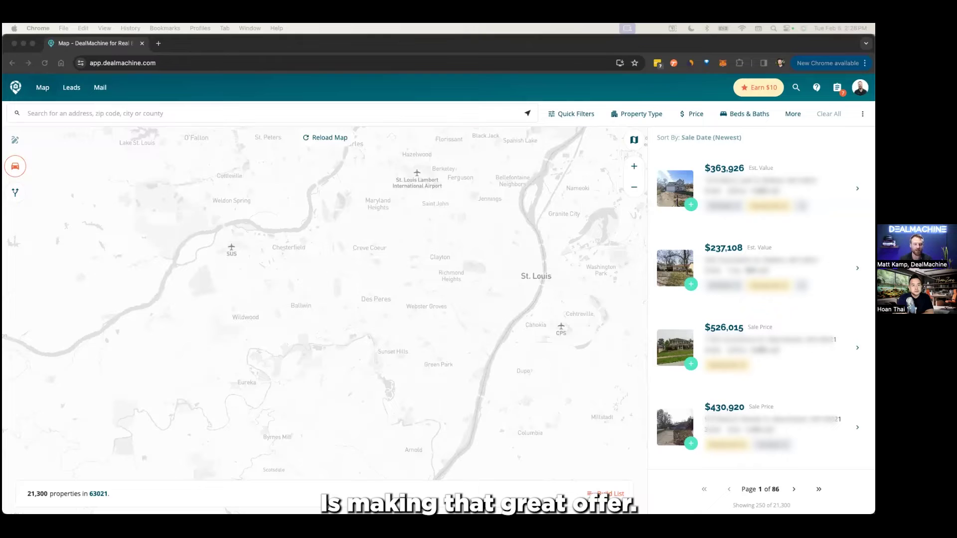
- Bring the browser forward and open the Leads page listing all 1,110 leads
left_click(160, 88)
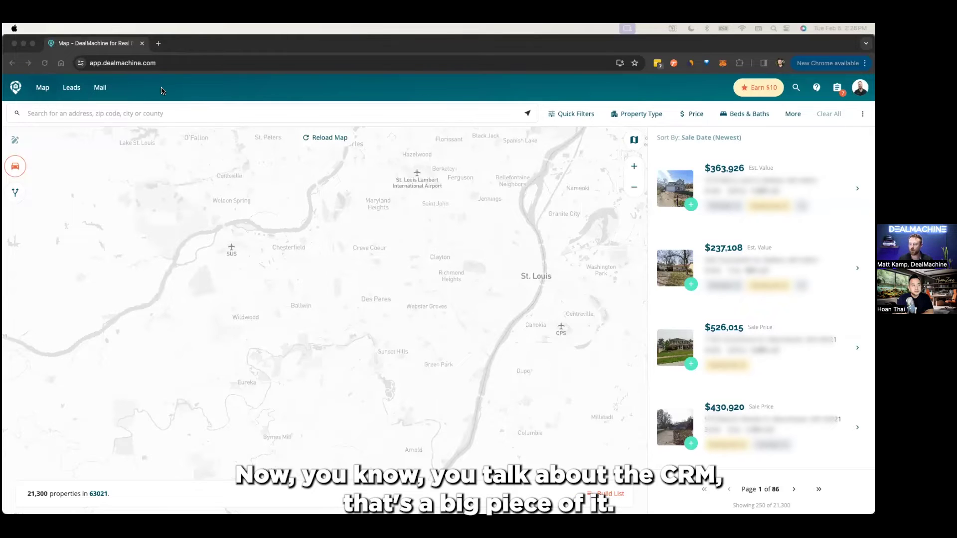
left_click(71, 89)
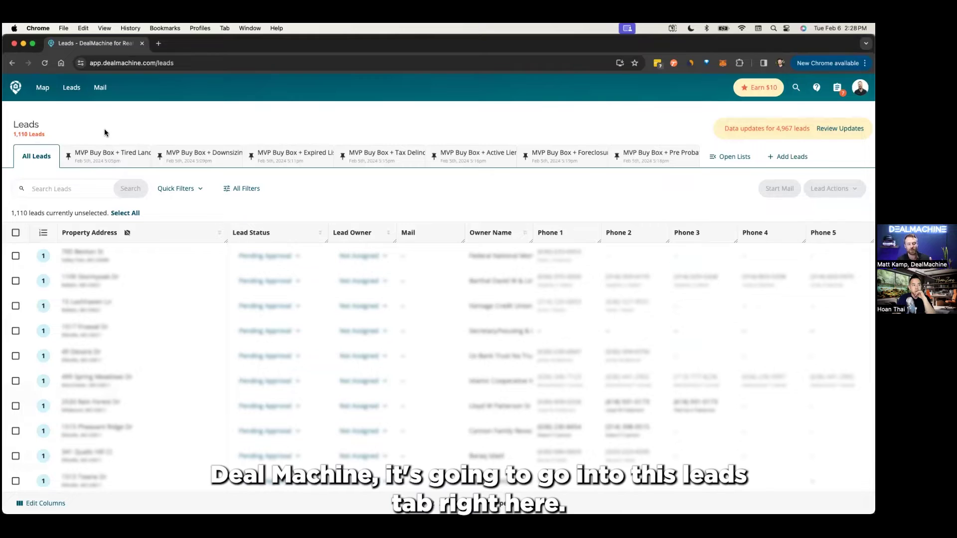
- Open the first lead's details, show its Activity history, and bring up the add note/task options
mouse_move(94, 255)
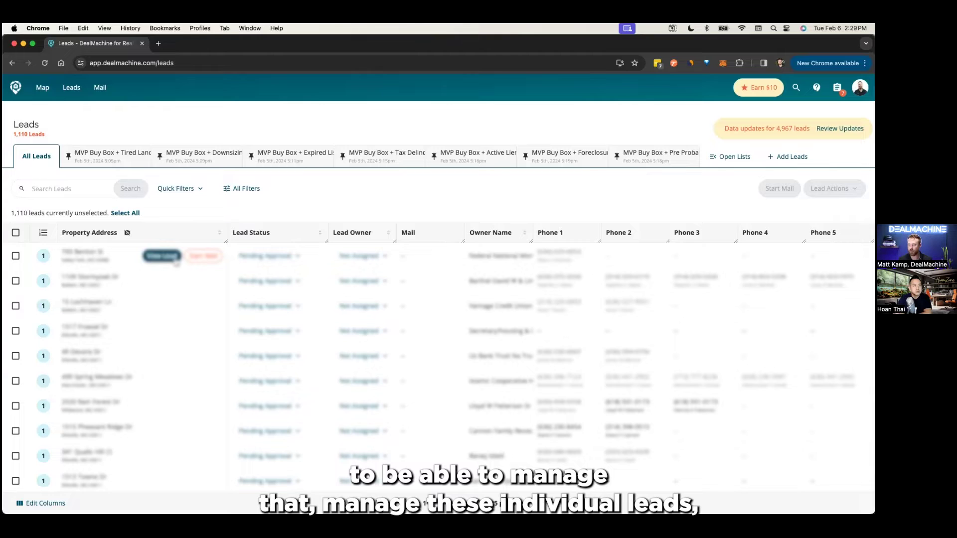
left_click(174, 258)
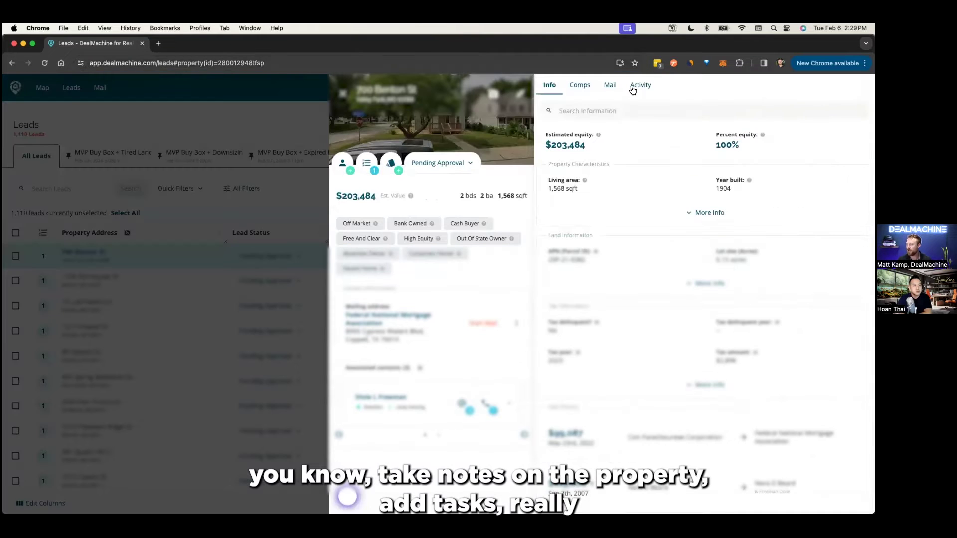
left_click(633, 88)
left_click(856, 110)
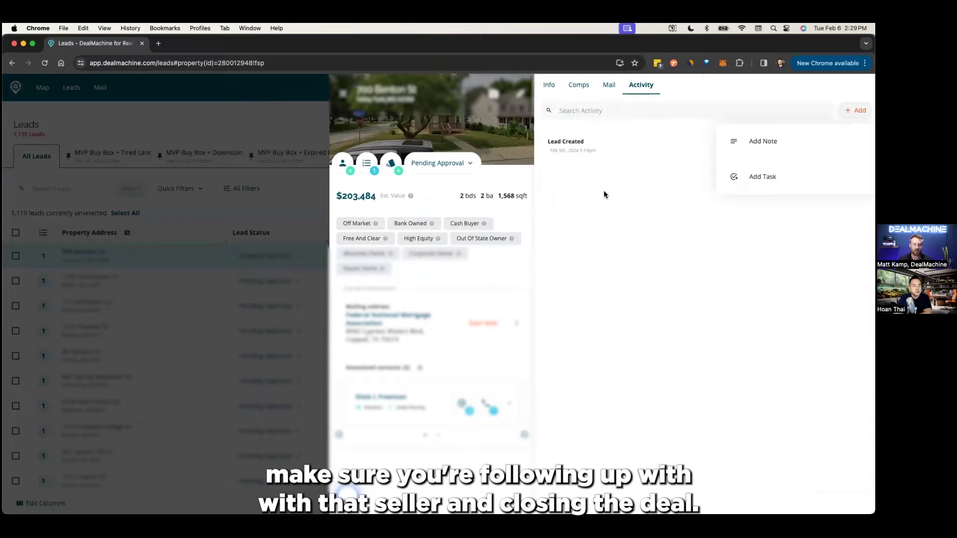
- Review the first lead's Info tab: equity, characteristics, land, tax and sale history sections
left_click(552, 319)
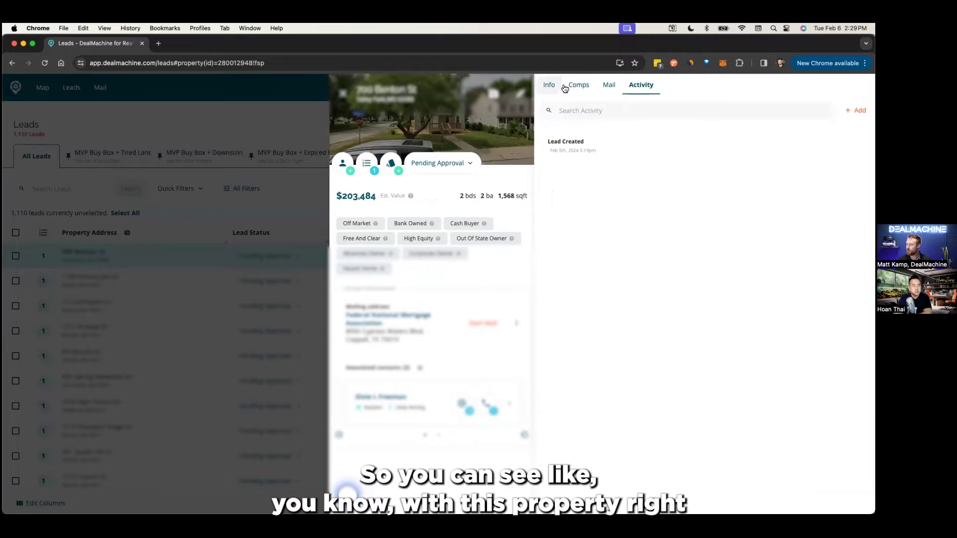
left_click(547, 92)
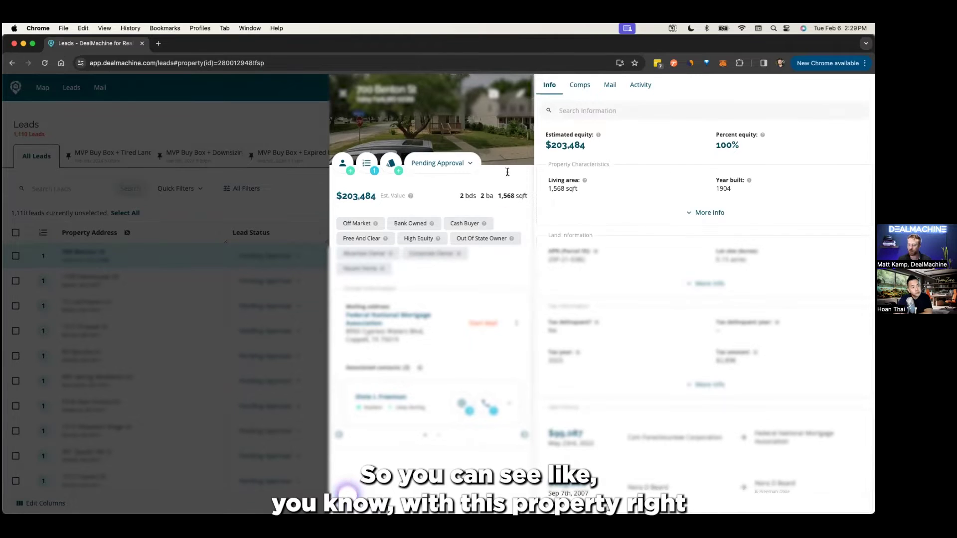
scroll(651, 305, "down", 2)
scroll(647, 284, "up", 2)
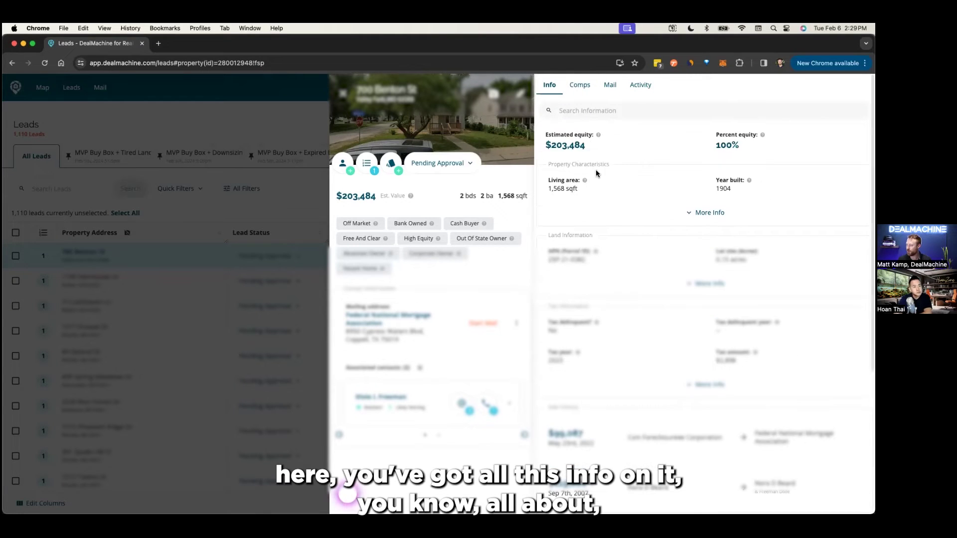
scroll(645, 209, "down", 3)
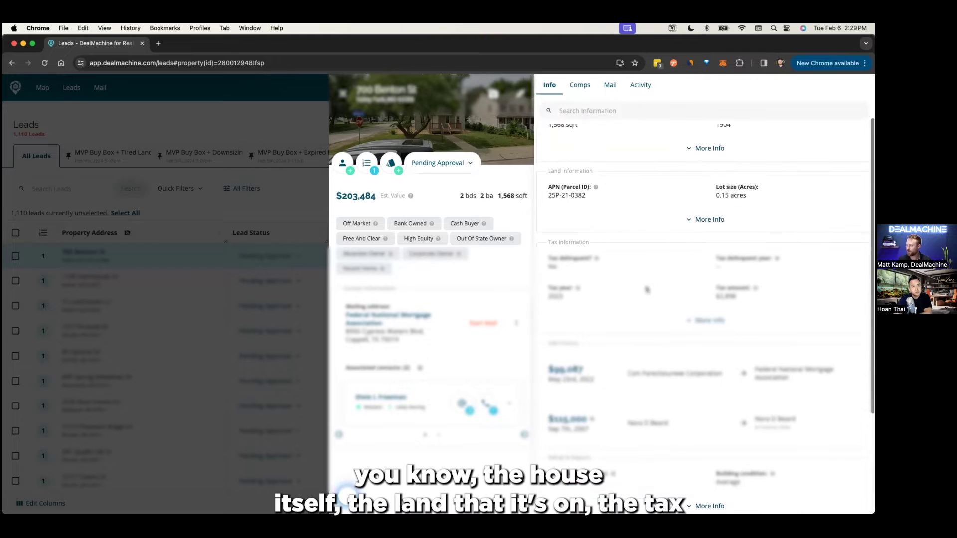
scroll(632, 270, "down", 3)
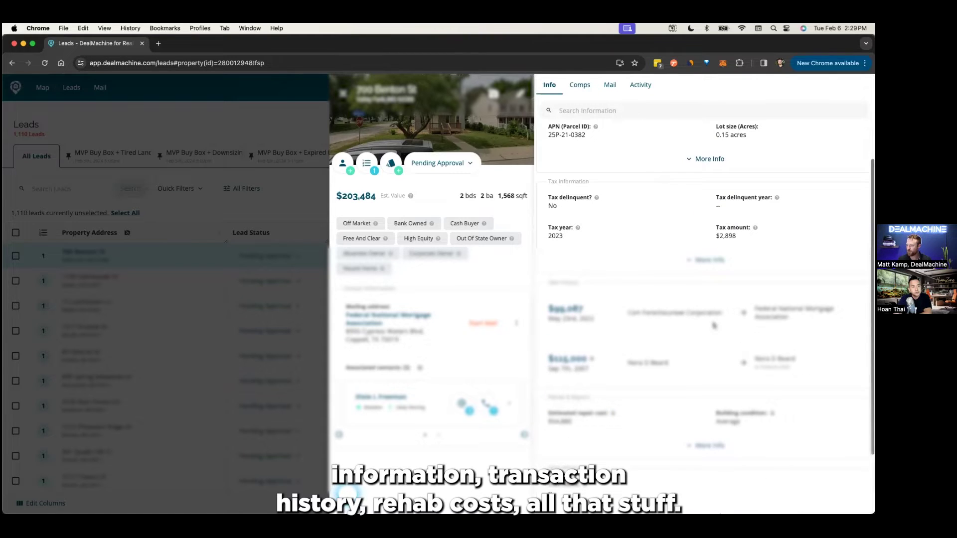
scroll(663, 332, "down", 2)
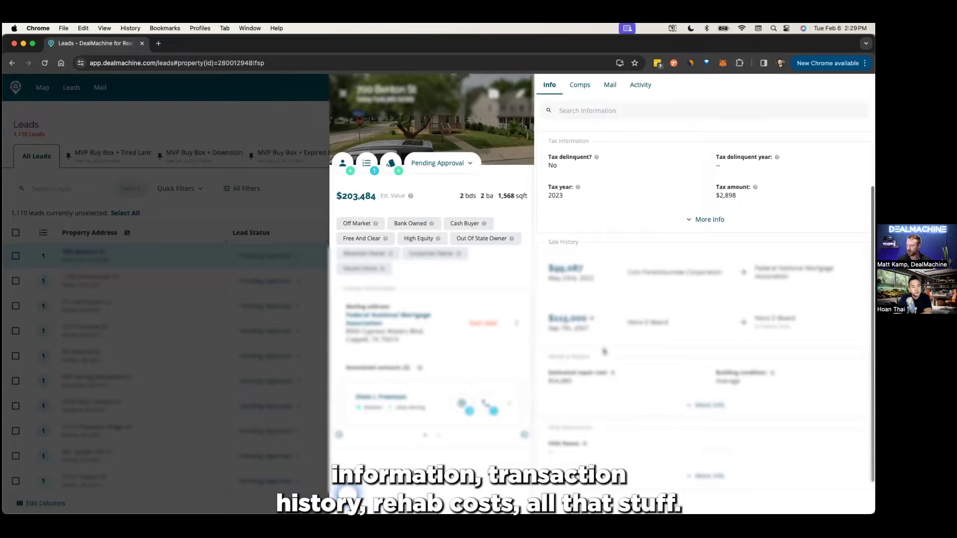
scroll(593, 279, "up", 5)
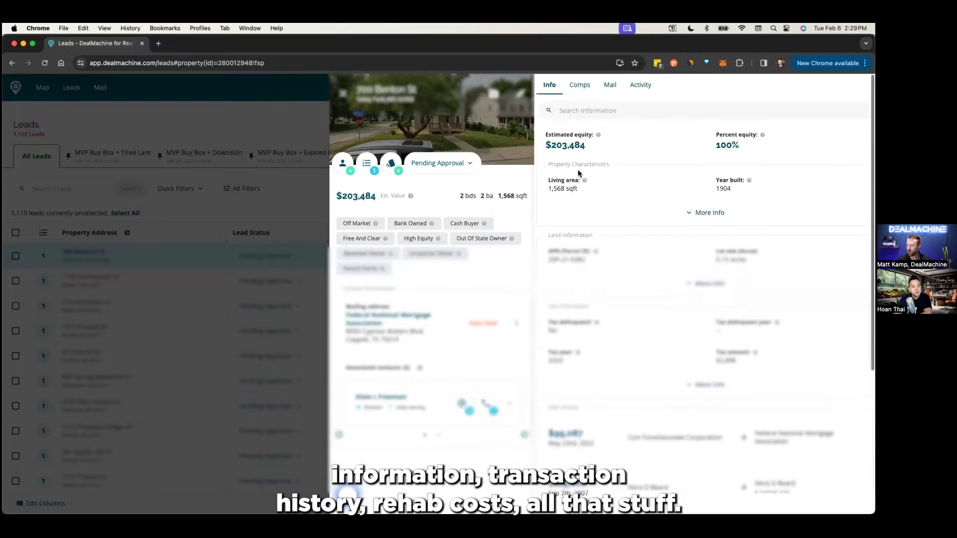
left_click(581, 86)
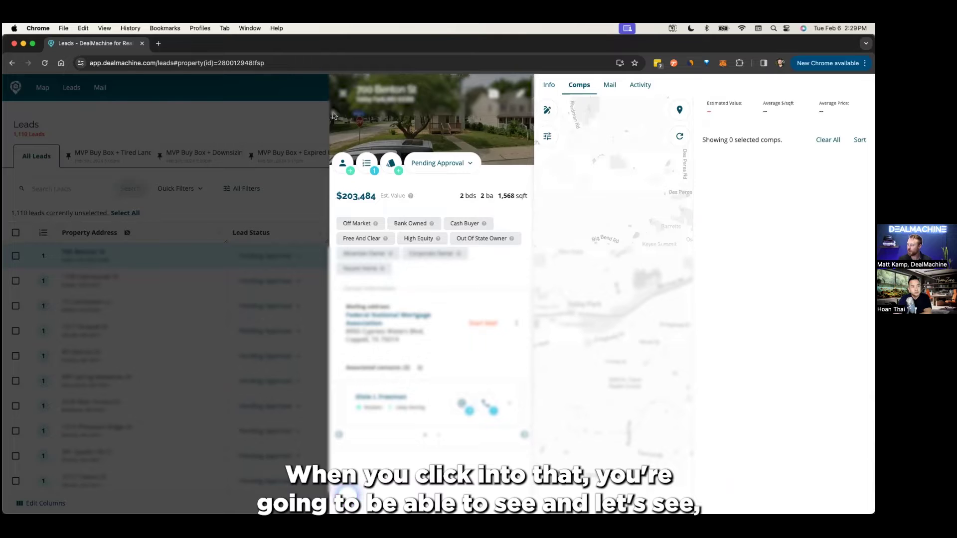
left_click(286, 152)
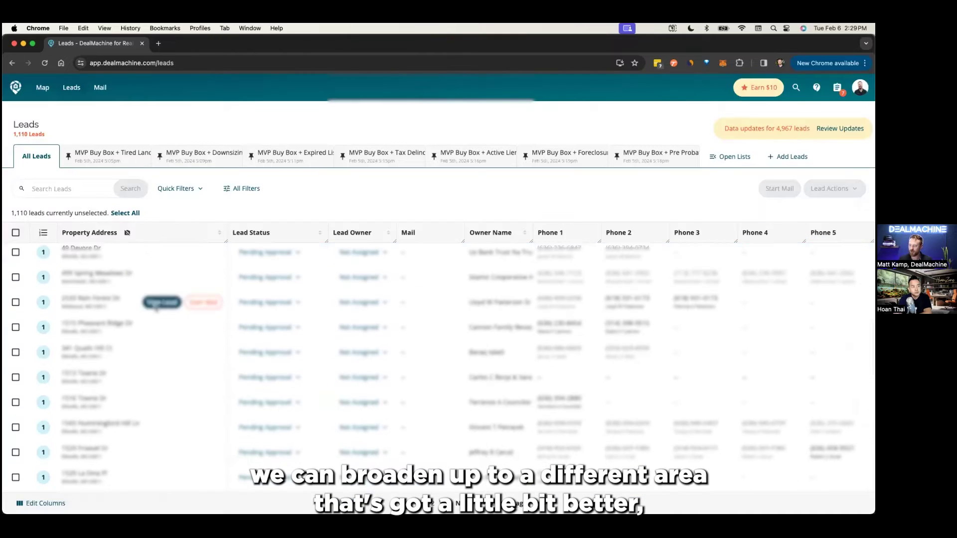
left_click(157, 303)
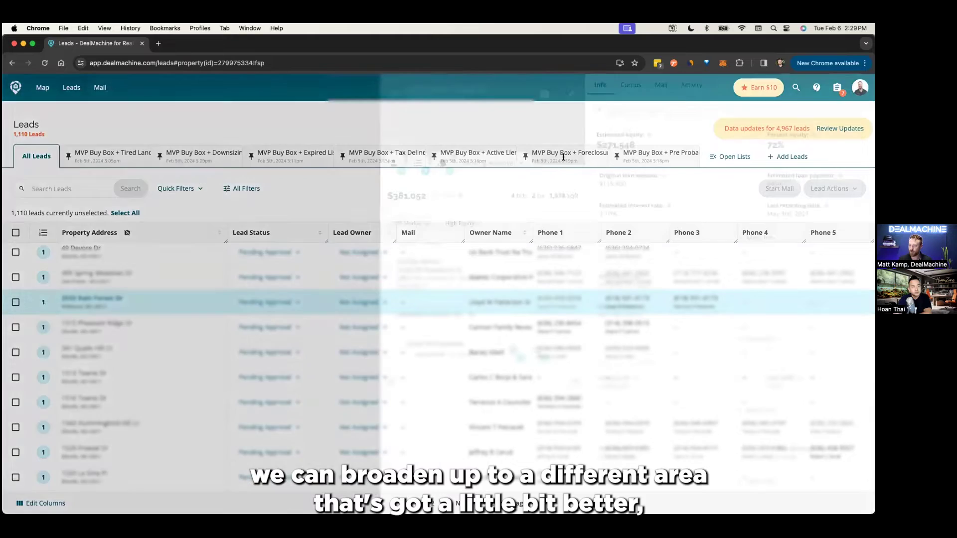
left_click(579, 86)
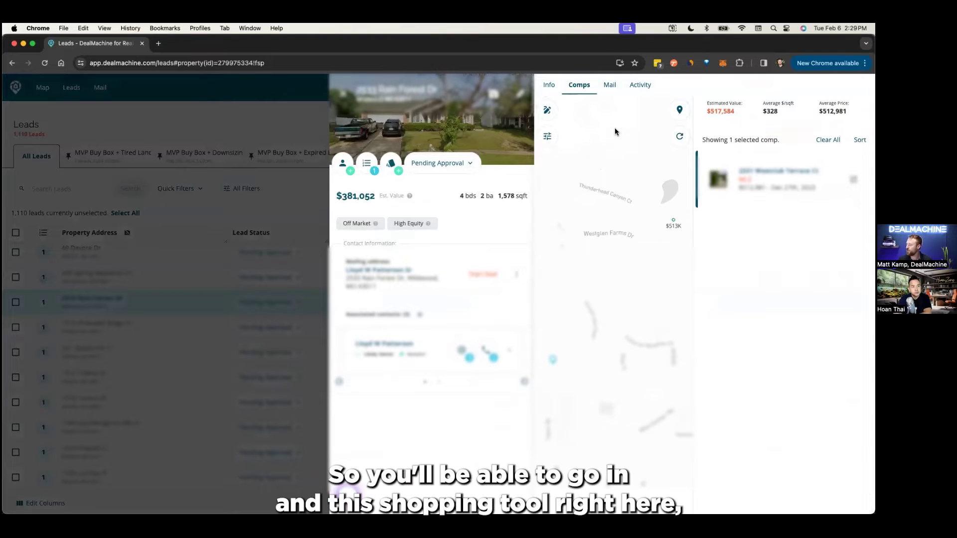
left_click(547, 111)
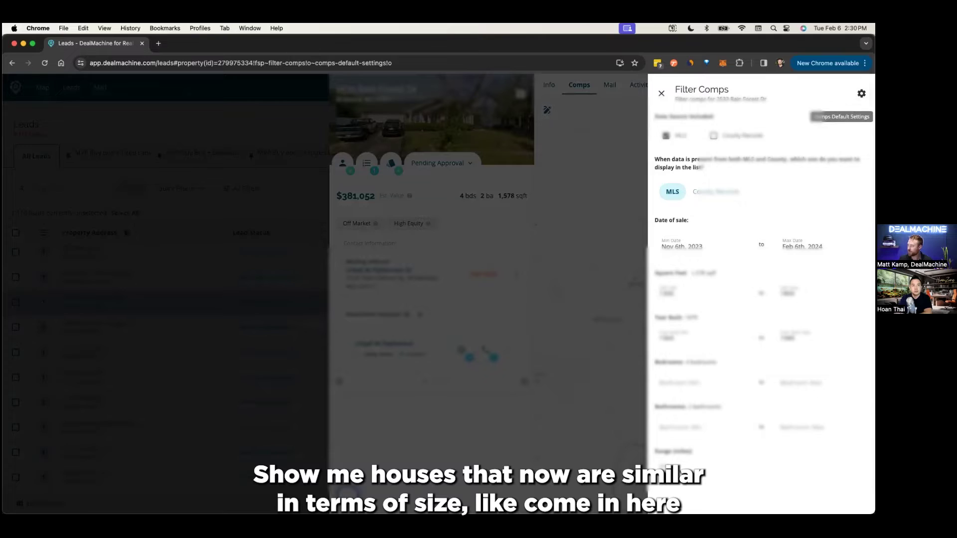
left_click(862, 93)
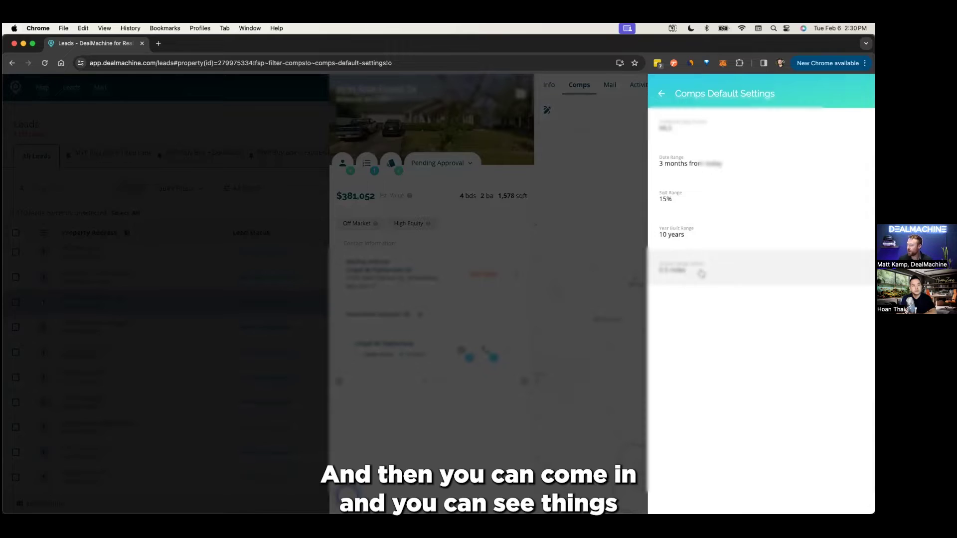
- Leave the comp settings and filters, showing 1 selected comp averaging $512,981
left_click(662, 93)
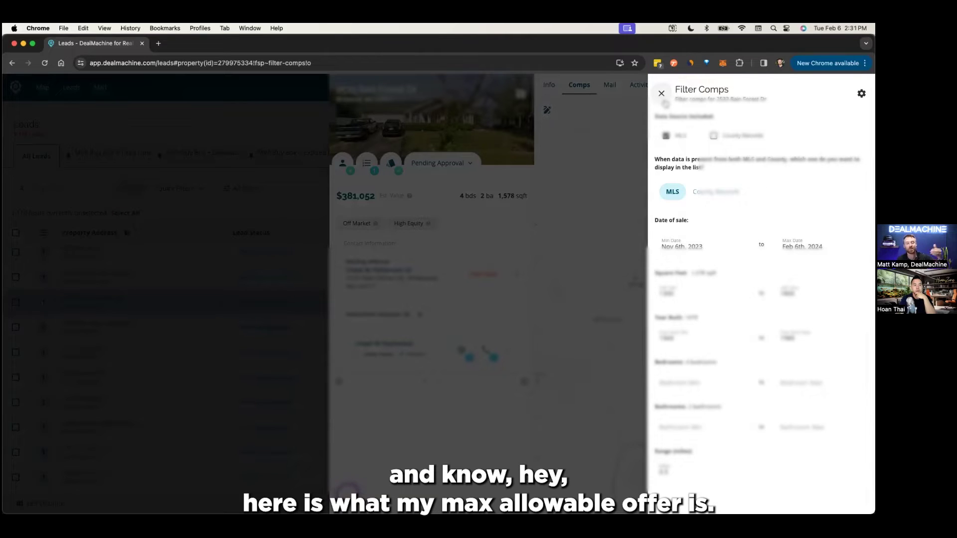
left_click(662, 93)
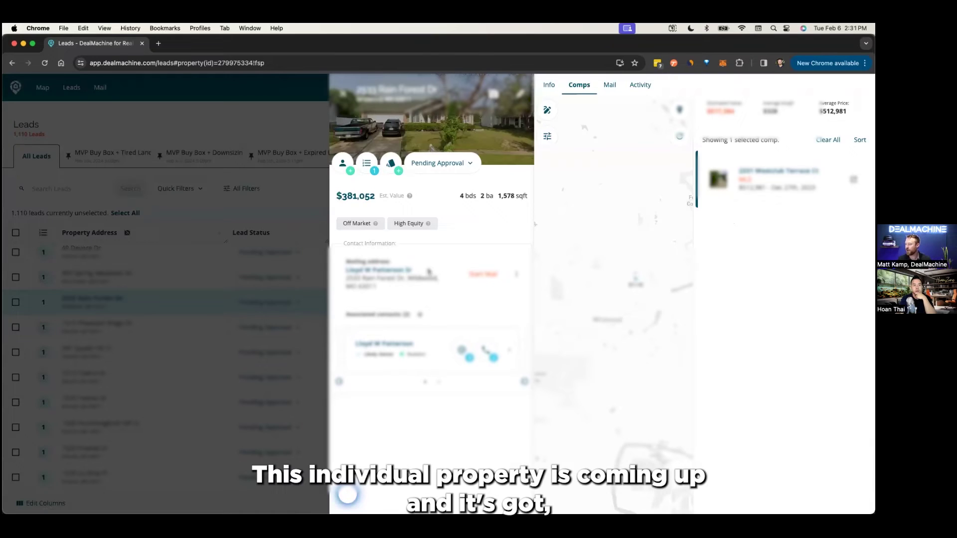
left_click(756, 184)
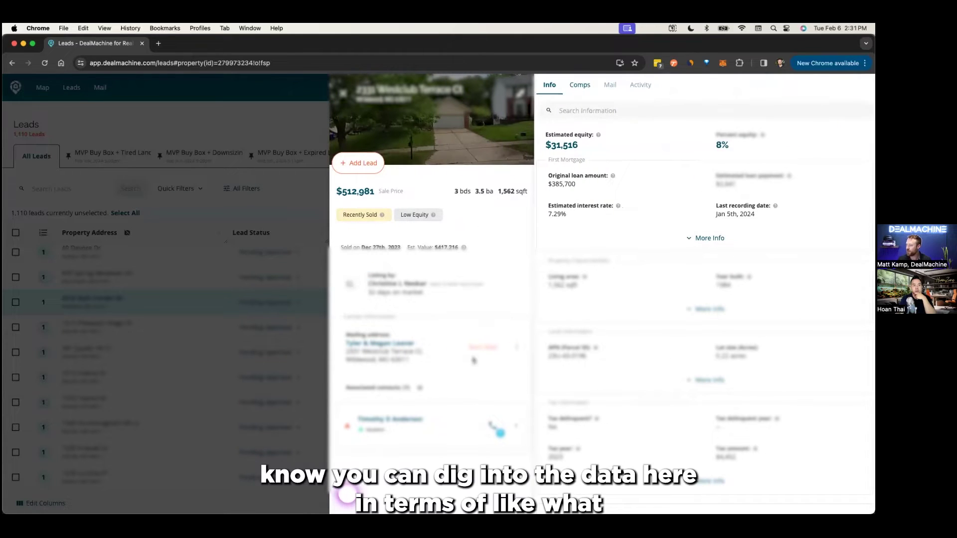
left_click(343, 93)
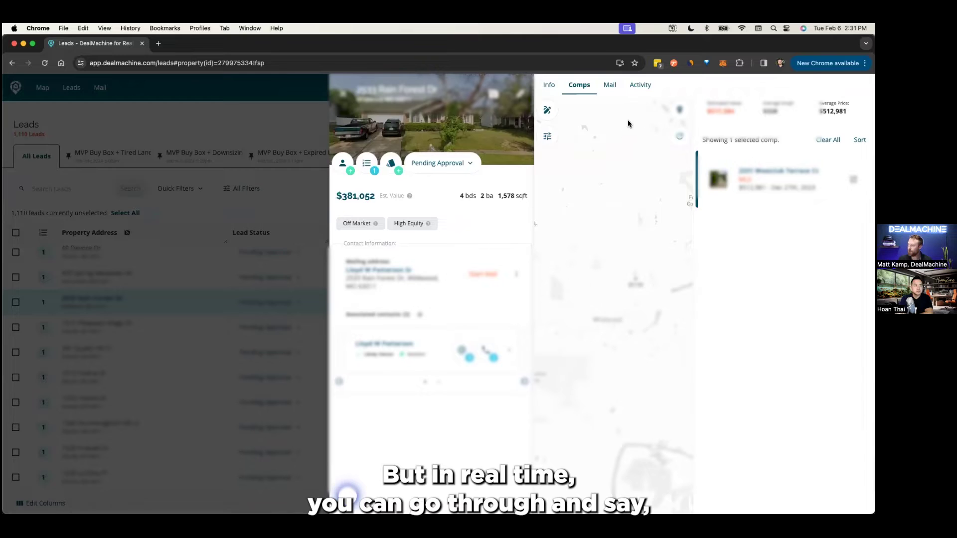
left_click(547, 136)
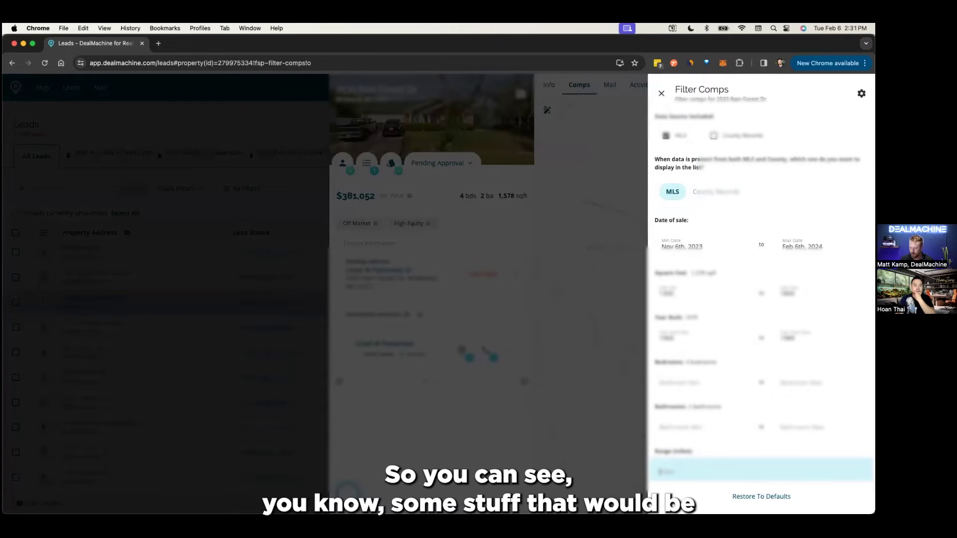
- Restore comp defaults with a 1-mile distance and 20-year build range, yielding 4 comps averaging $472,183
type("5")
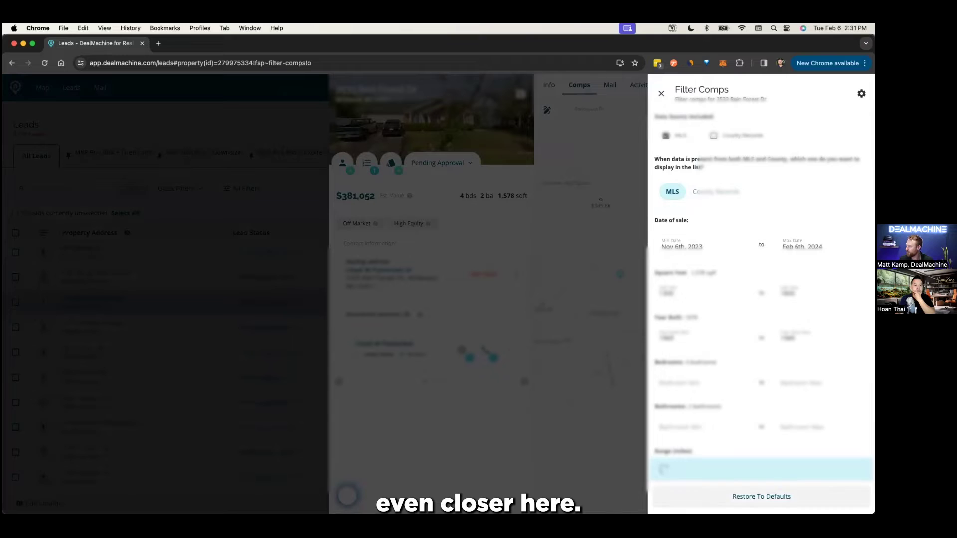
left_click(761, 501)
left_click(862, 93)
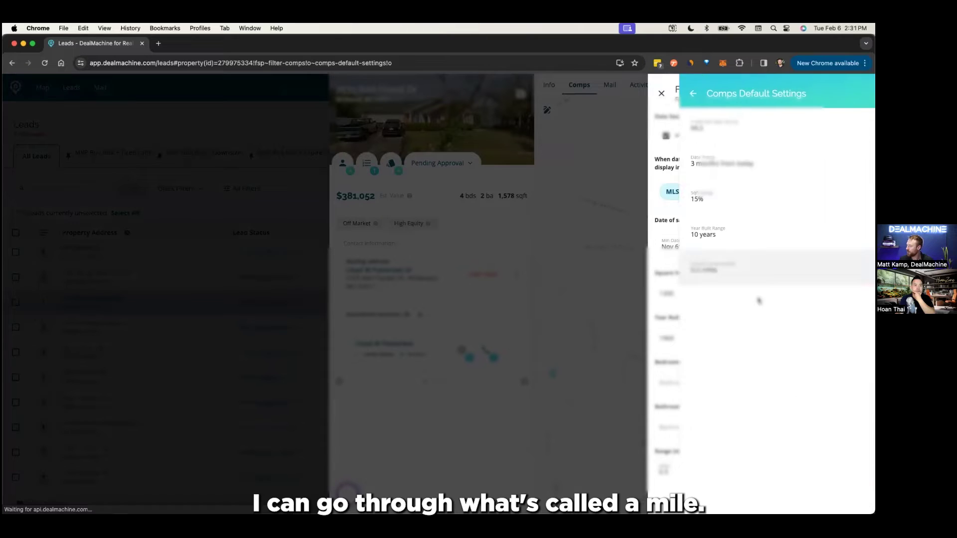
left_click(698, 271)
left_click(738, 344)
left_click(698, 268)
left_click(727, 385)
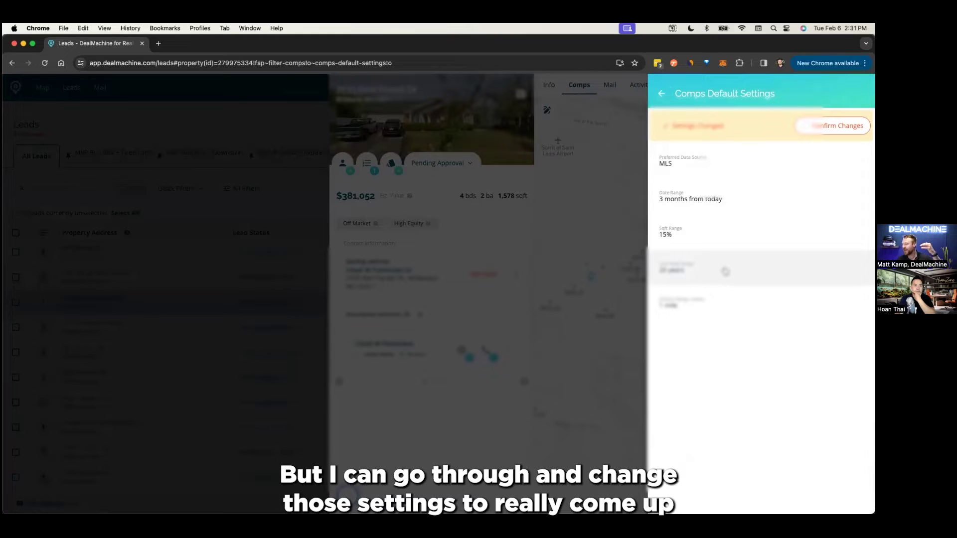
left_click(663, 94)
left_click(668, 94)
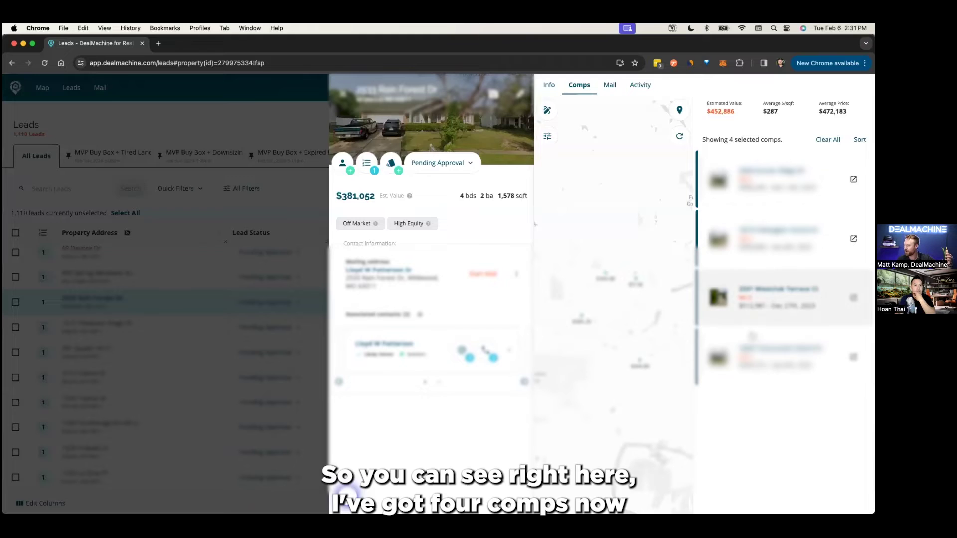
mouse_move(659, 340)
left_mouse_down()
mouse_move(659, 391)
mouse_move(635, 379)
left_mouse_up()
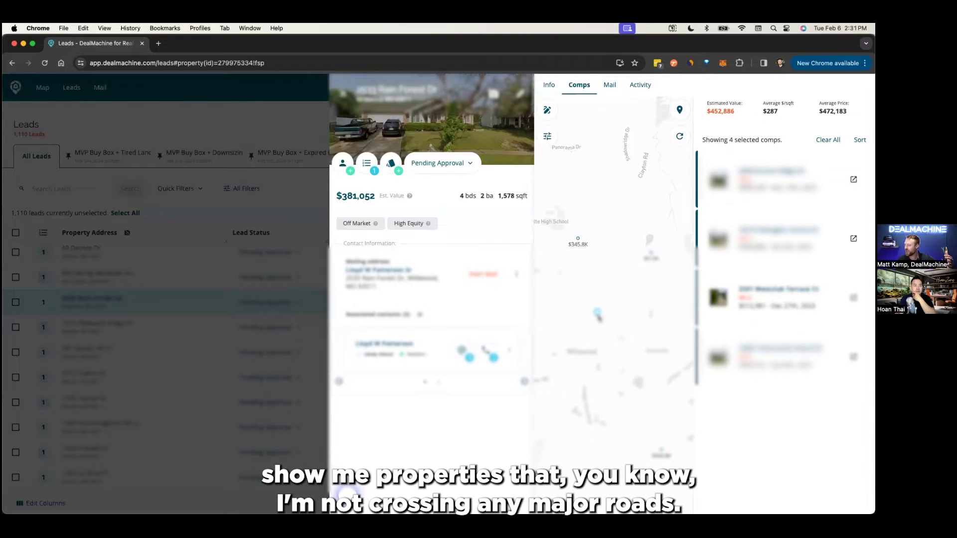
- Draw a five-corner comp area on the map, leaving 2 comps and a $451,308 estimated value
left_click_drag(599, 316, 603, 309)
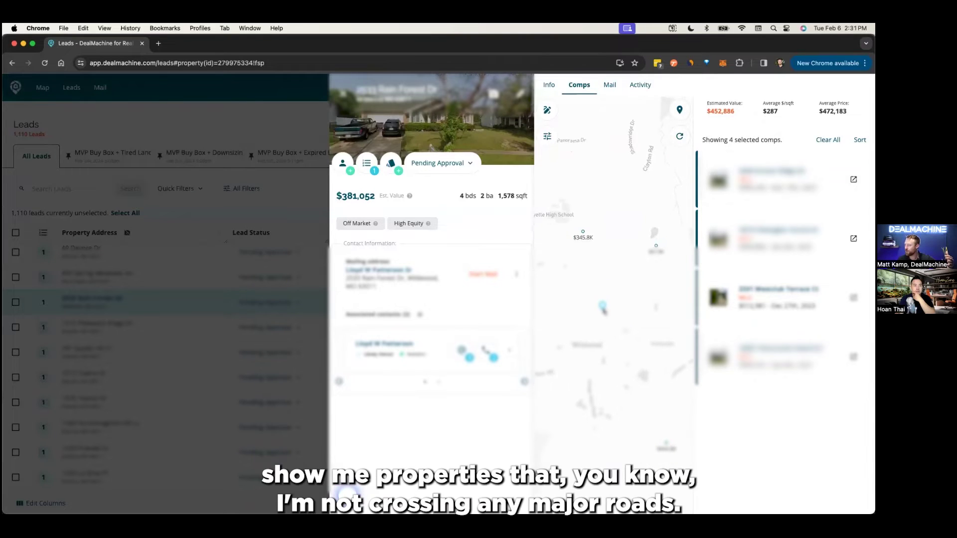
left_click(548, 110)
left_click(557, 227)
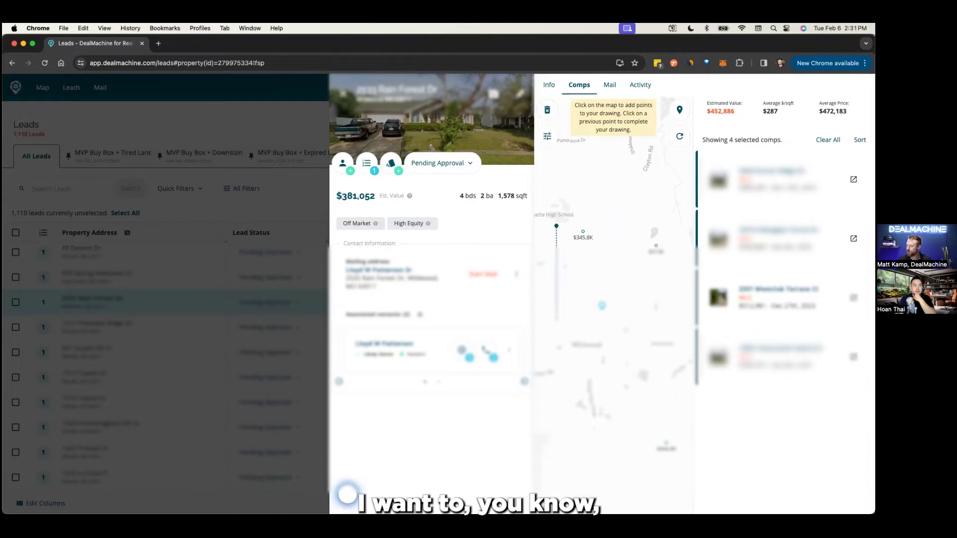
left_click(557, 315)
left_click(647, 323)
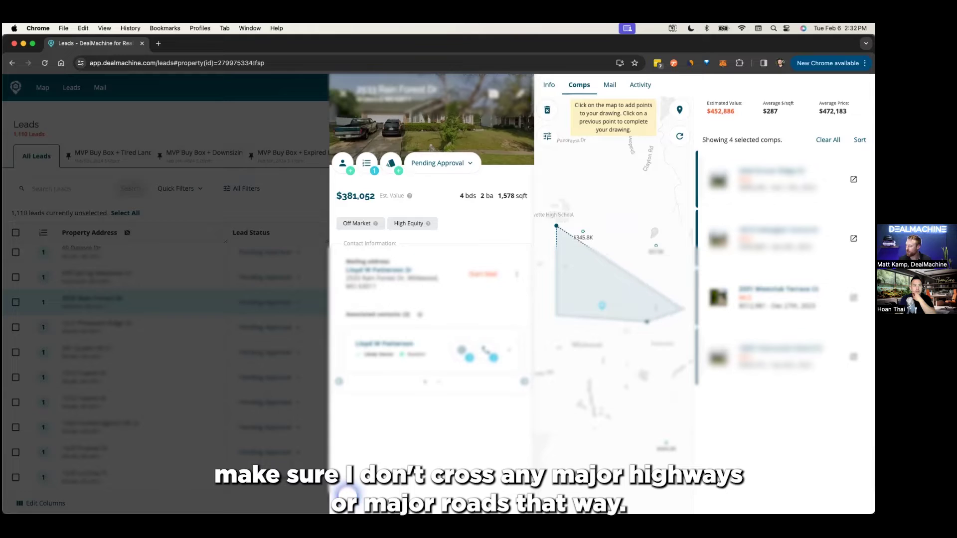
left_click(687, 304)
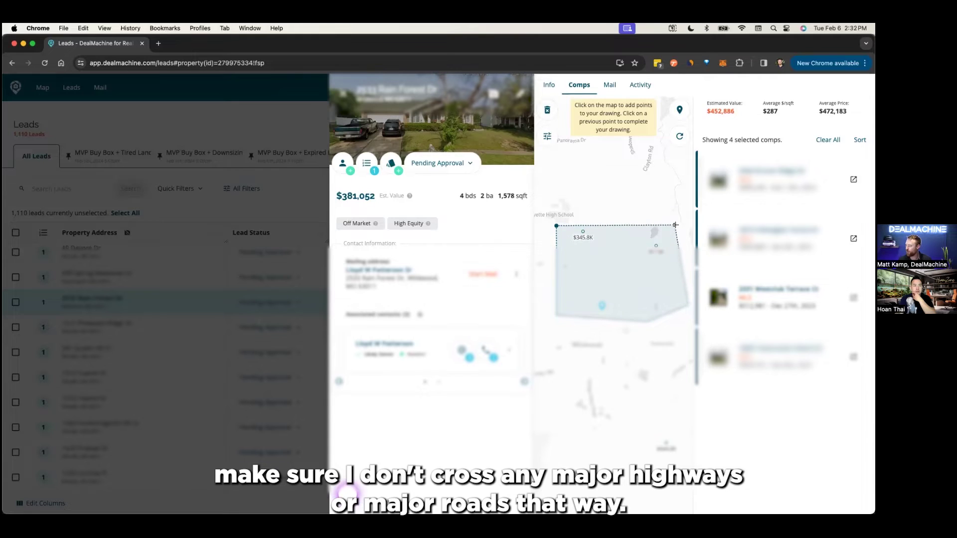
double_click(674, 225)
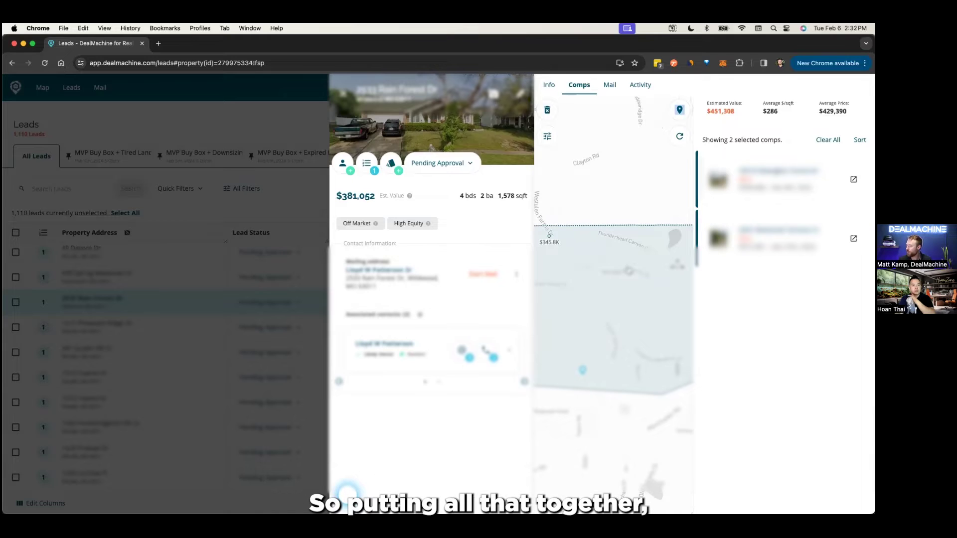
left_click_drag(705, 111, 746, 113)
left_click(746, 112)
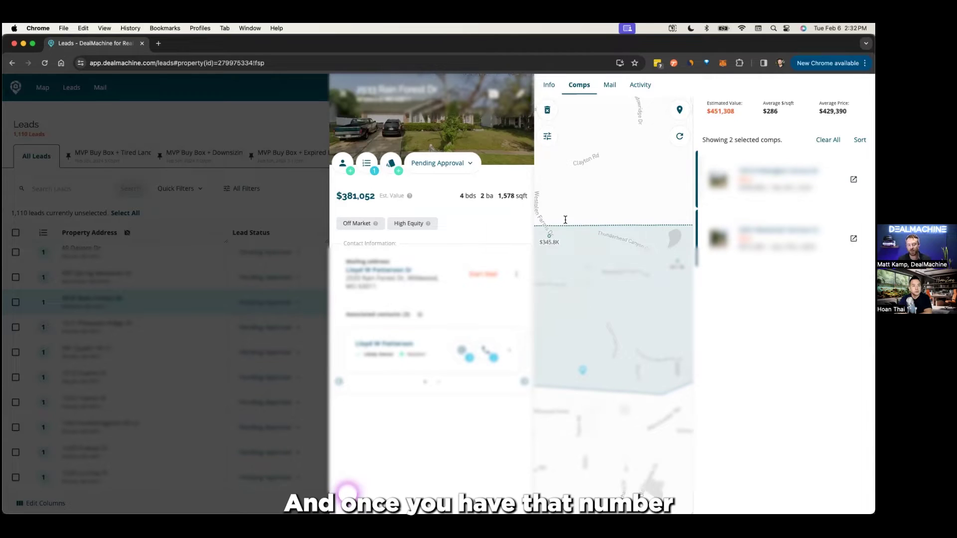
- Close the Rain Forest Dr lead and open another lead: 4-bed, 2,195 sqft, valued $405,575
left_click(552, 87)
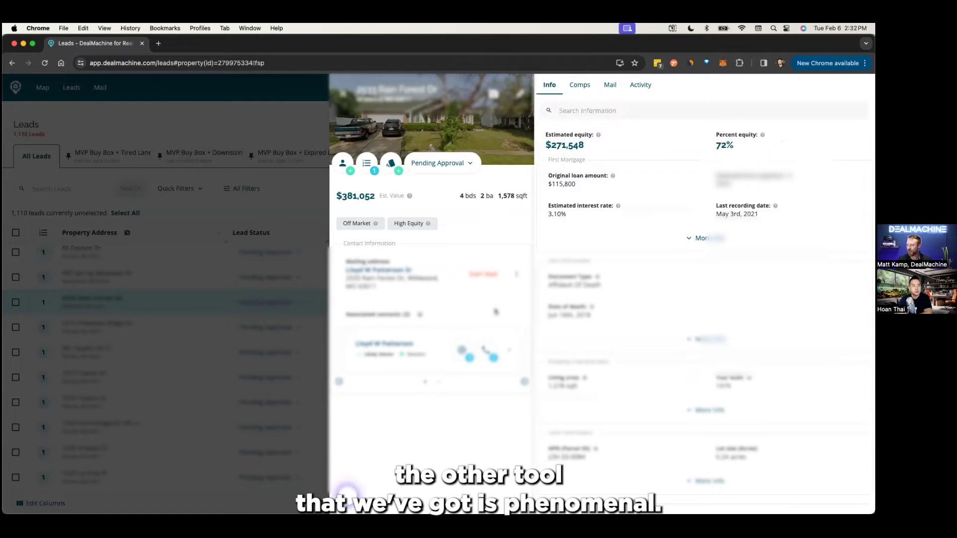
left_click(344, 102)
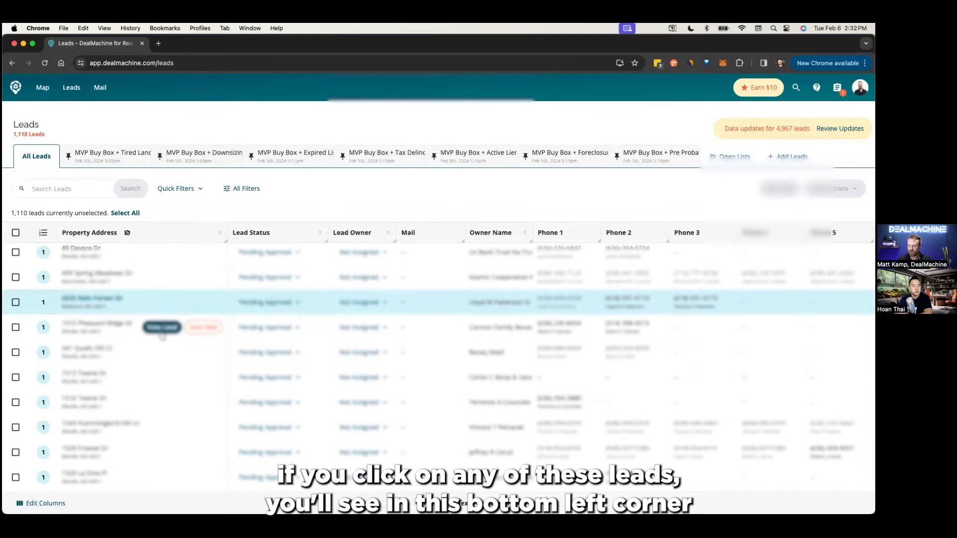
left_click(160, 333)
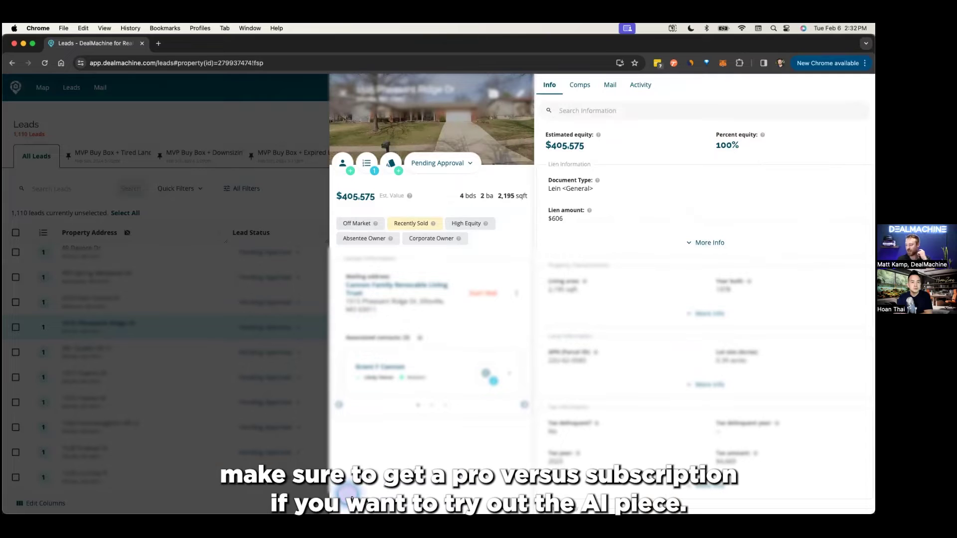
- Have the Alma AI calculate a wholesaling Max Allowable Offer from the $405,575 ARV with a 10% fee
left_click(349, 493)
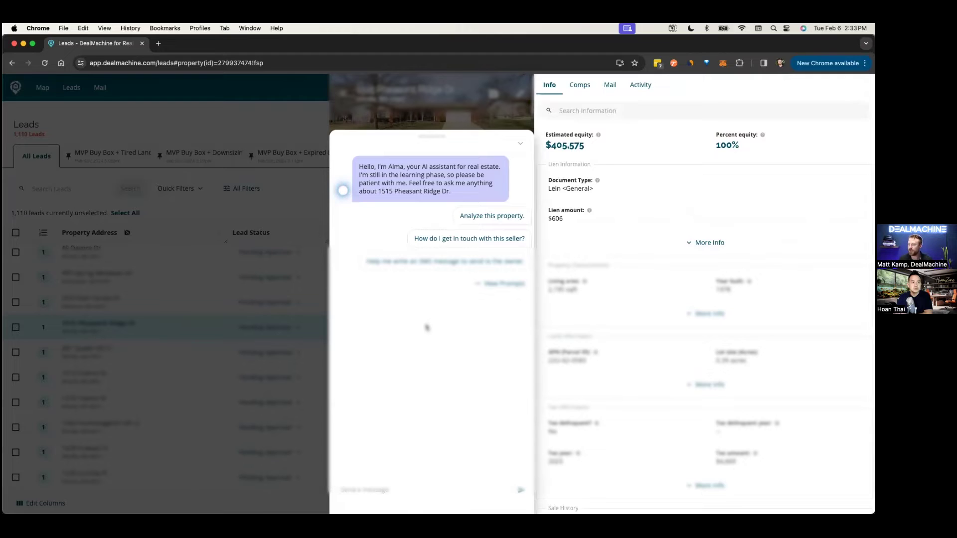
left_click(498, 283)
scroll(474, 399, "down", 3)
left_click(454, 429)
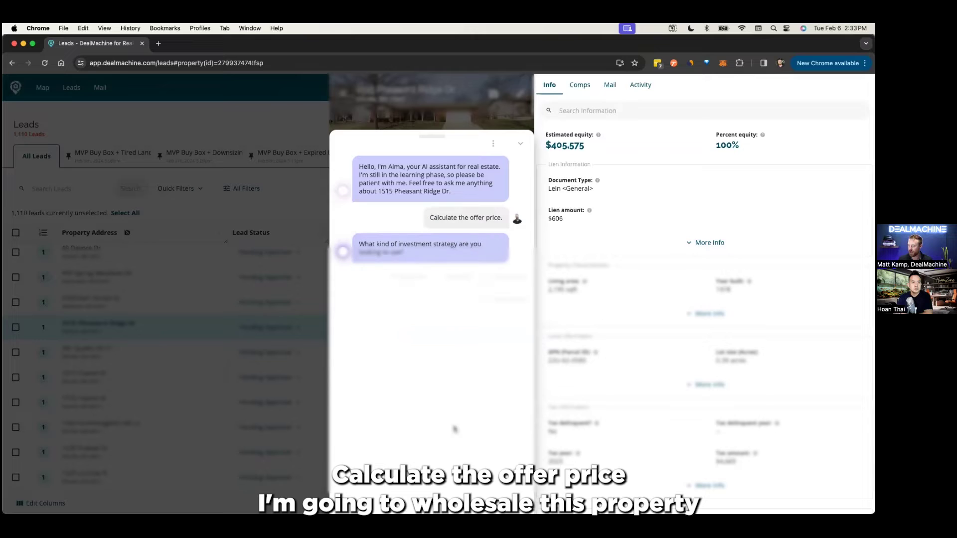
left_click(409, 280)
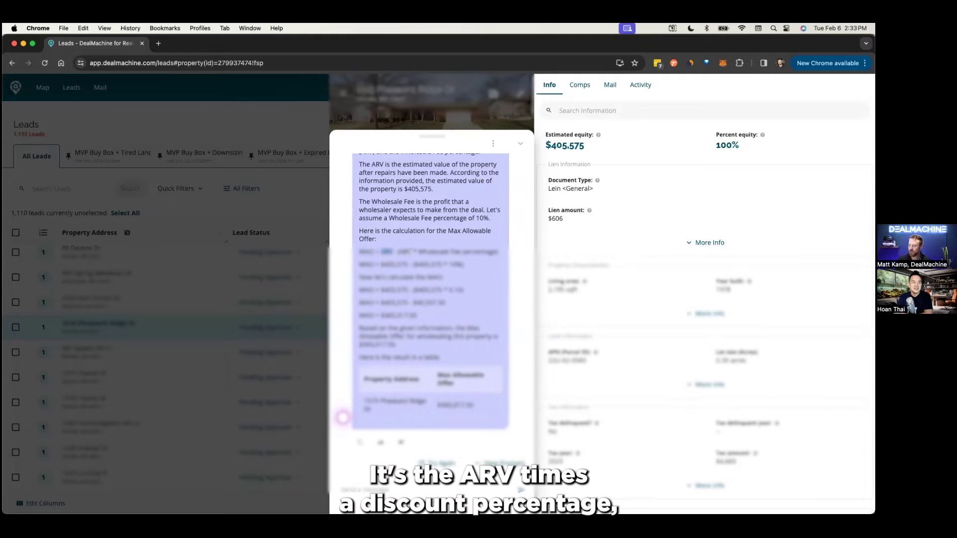
left_click_drag(409, 251, 459, 264)
left_click(417, 313)
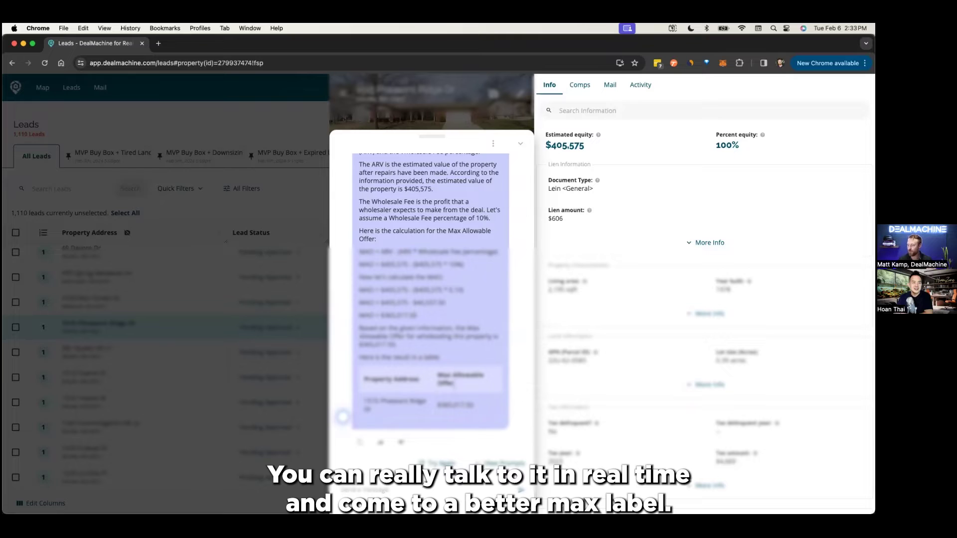
scroll(440, 355, "up", 3)
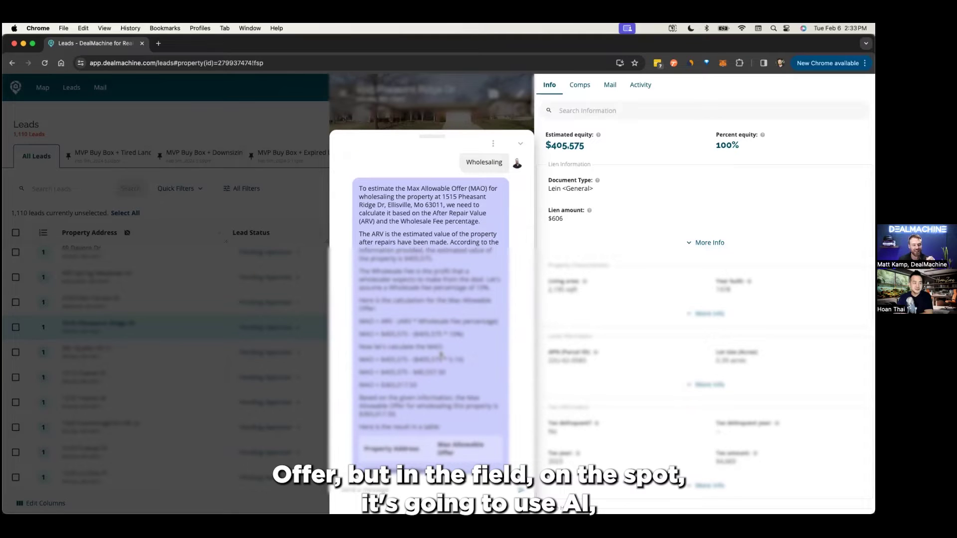
scroll(441, 355, "up", 3)
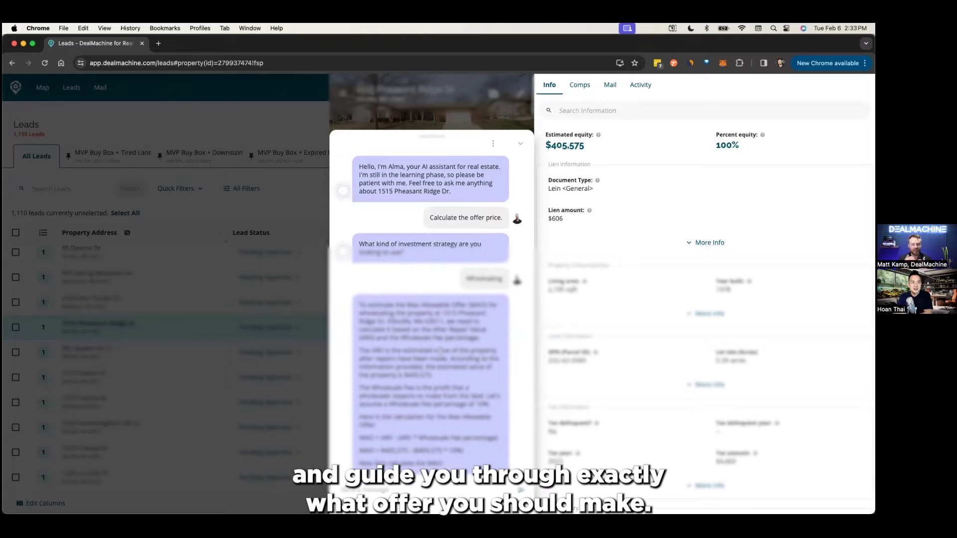
scroll(431, 299, "down", 4)
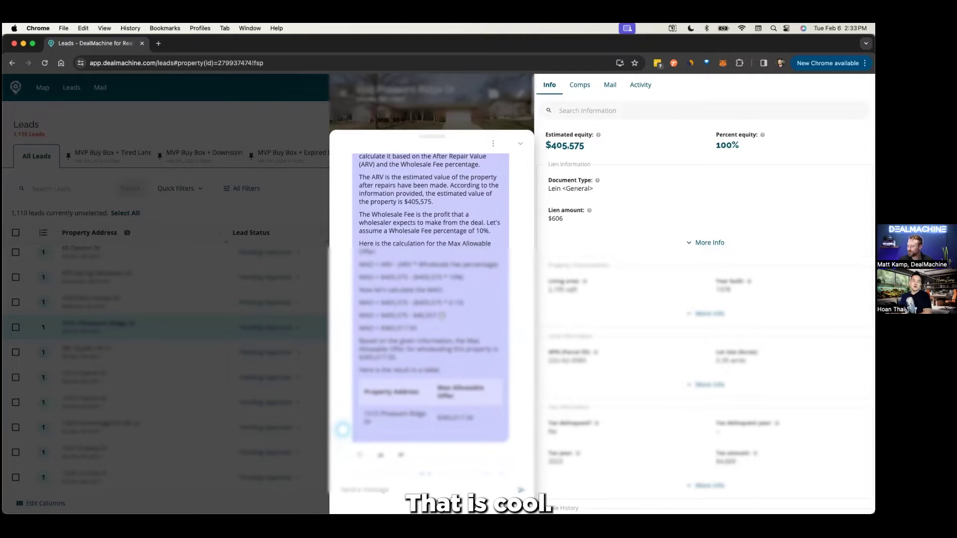
scroll(455, 251, "up", 5)
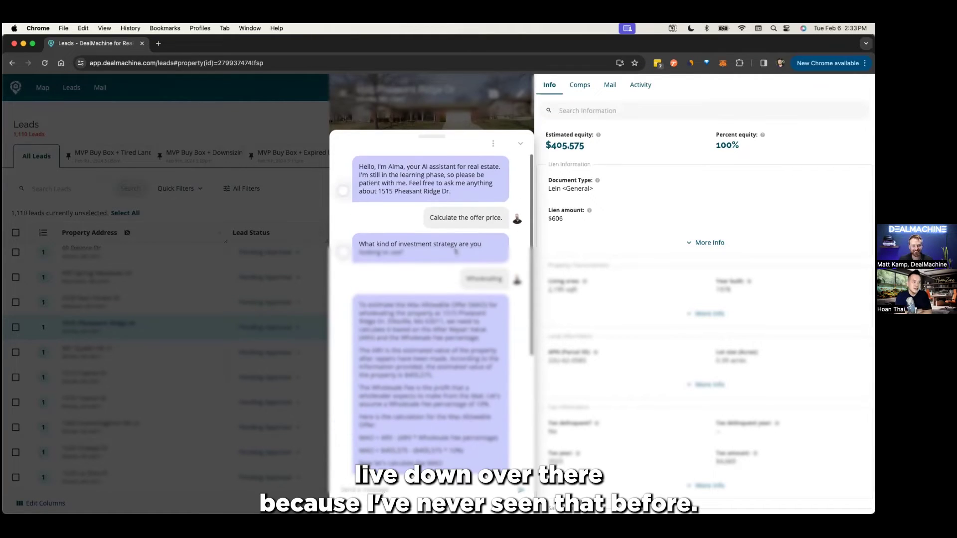
- Ask the AI assistant to 'Analyze this property' using Wholesaling as the investment strategy
left_click(494, 147)
left_click(494, 150)
scroll(488, 204, "down", 6)
left_click(493, 464)
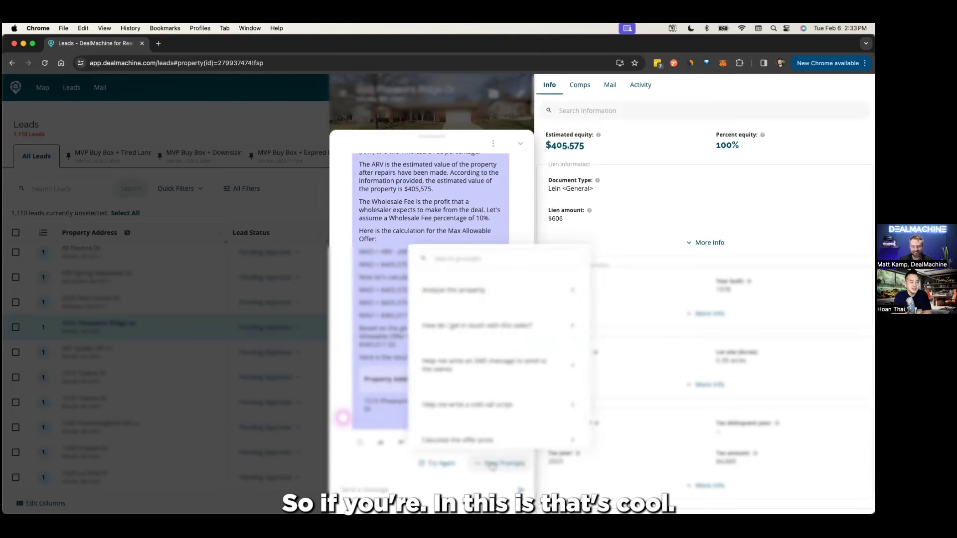
left_click(449, 299)
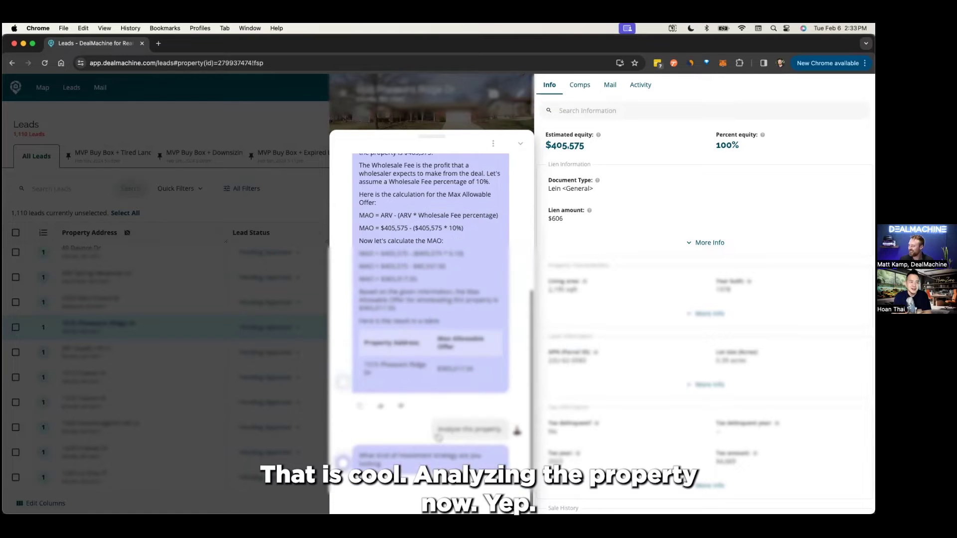
left_click(404, 434)
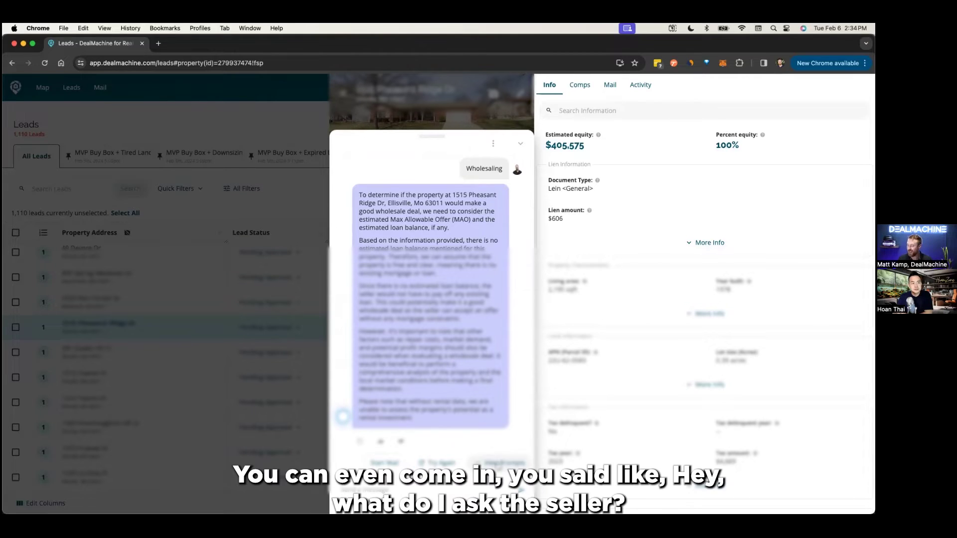
left_click(501, 462)
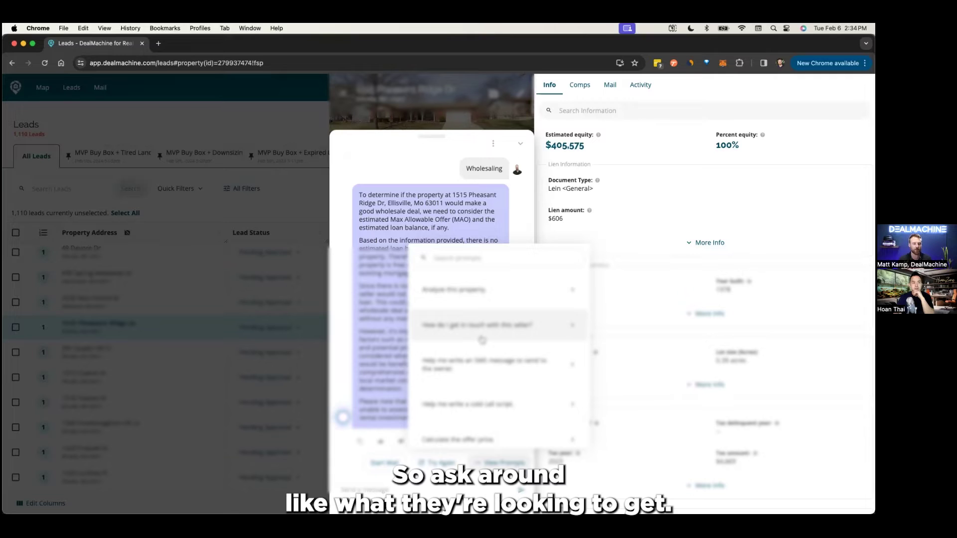
- Ask Alma how to reach this seller and for a cold call script, then close the chat and lead
left_click(482, 339)
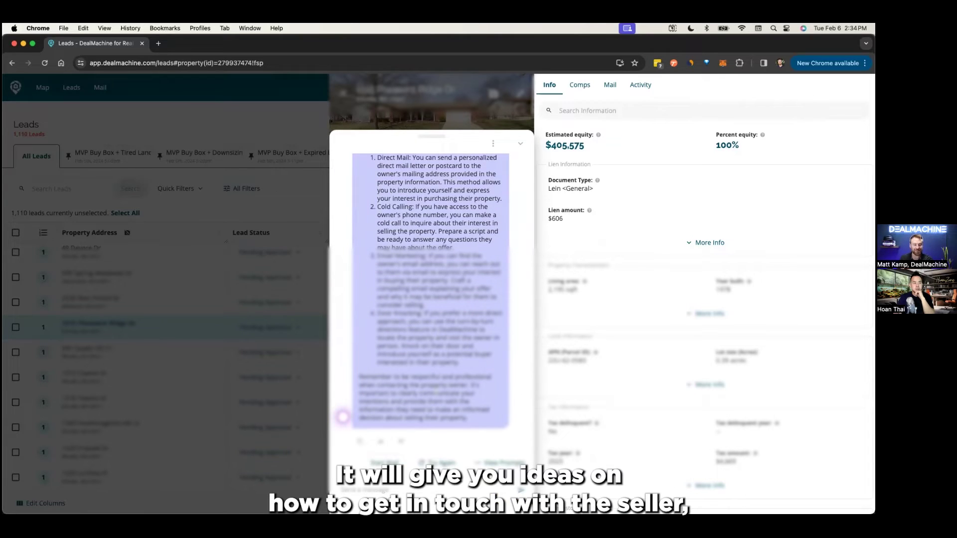
left_click(502, 462)
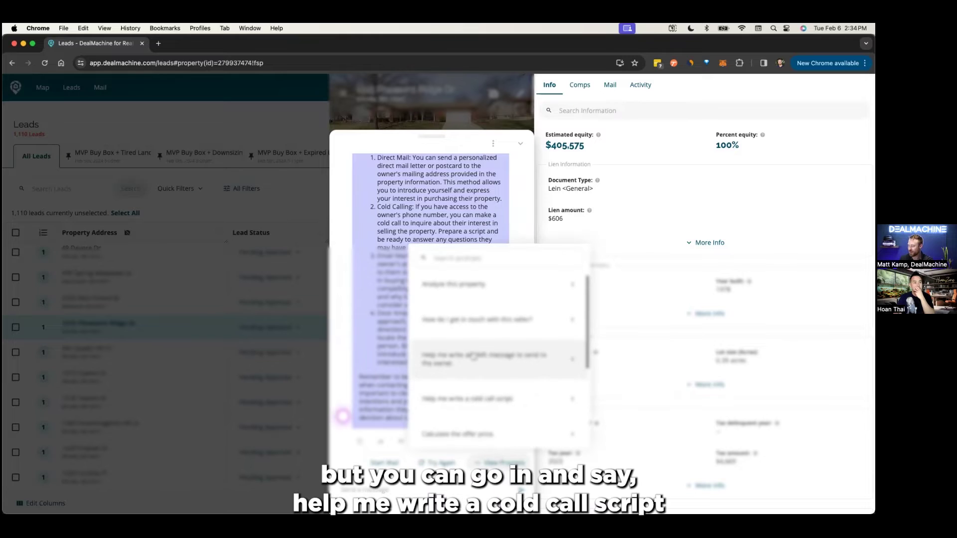
scroll(481, 367, "down", 1)
left_click(491, 373)
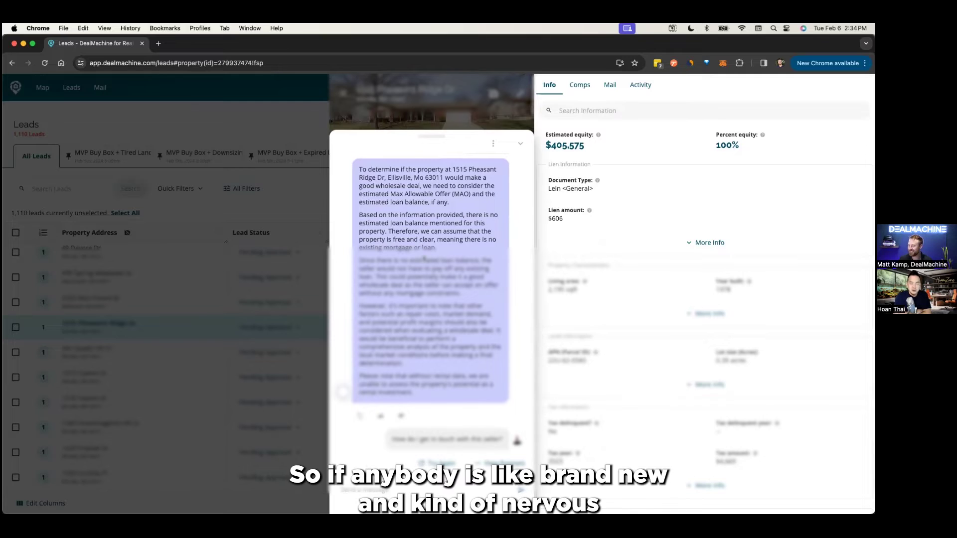
left_click(391, 144)
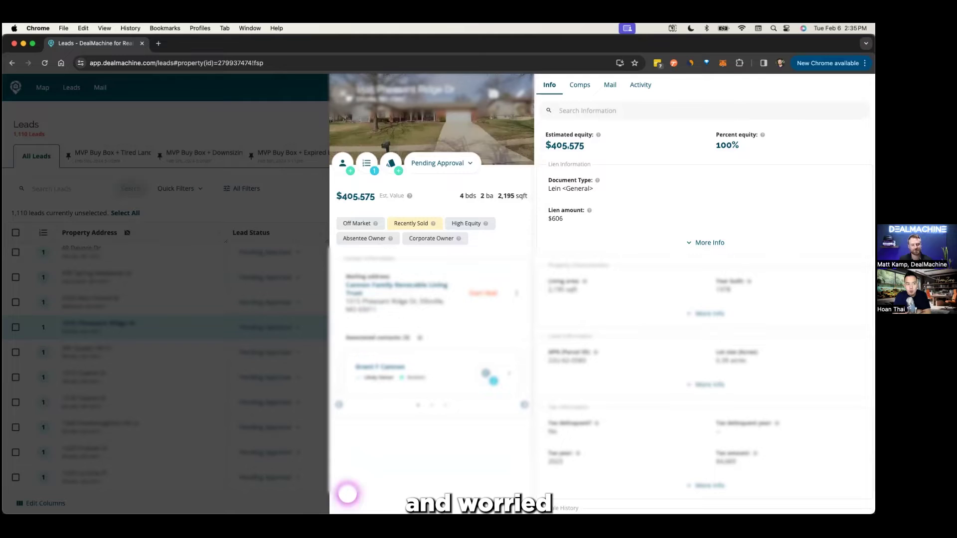
left_click(345, 94)
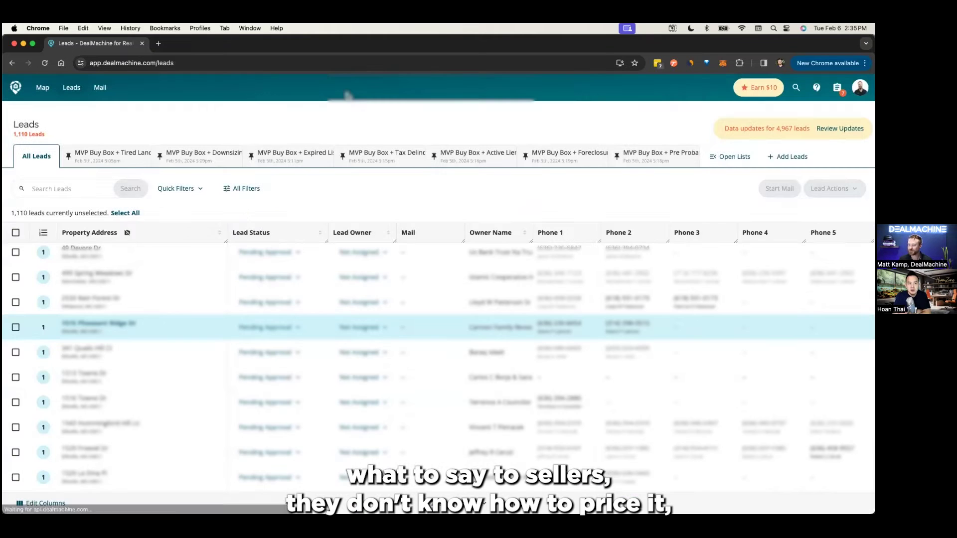
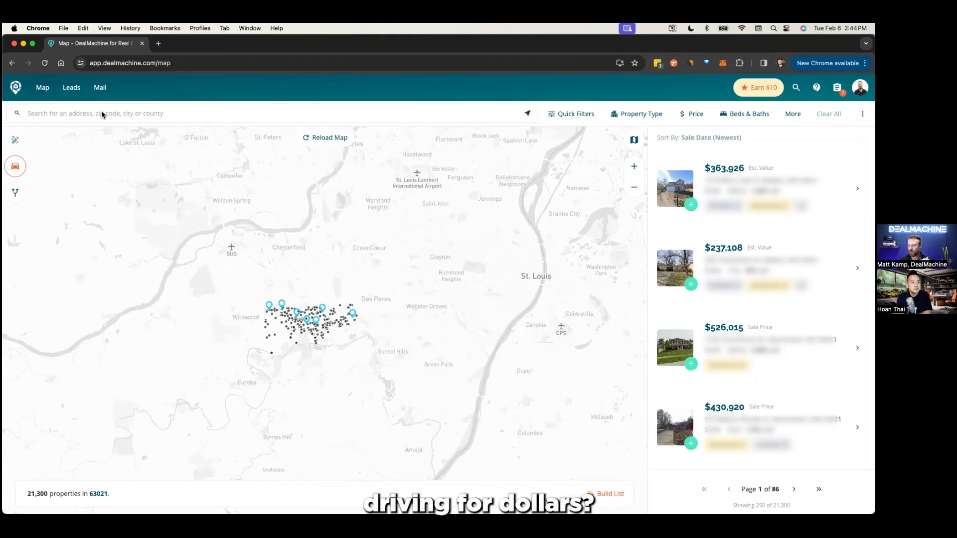
- Zoom in on St. Louis and pan the map to bring Richmond Heights into view
scroll(331, 259, "up", 2)
scroll(331, 258, "up", 1)
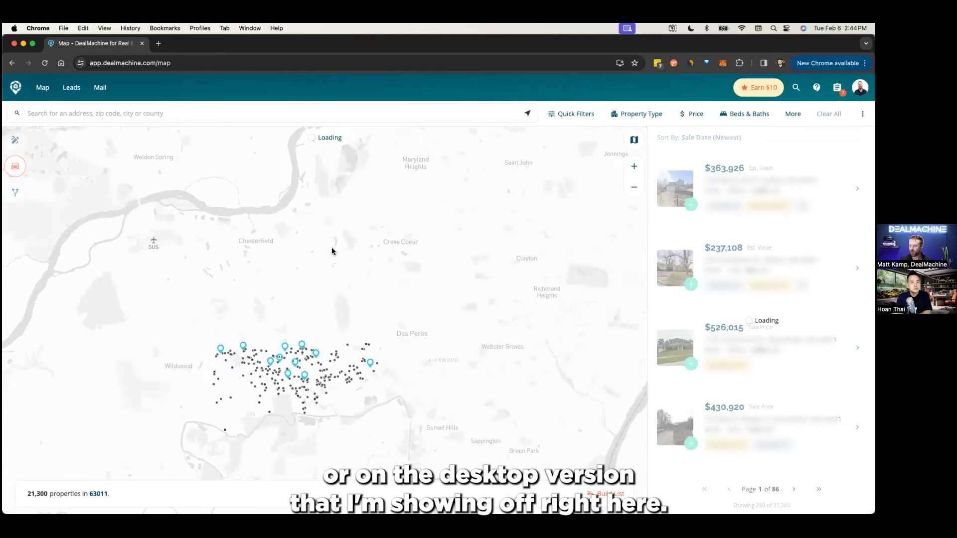
left_click(632, 168)
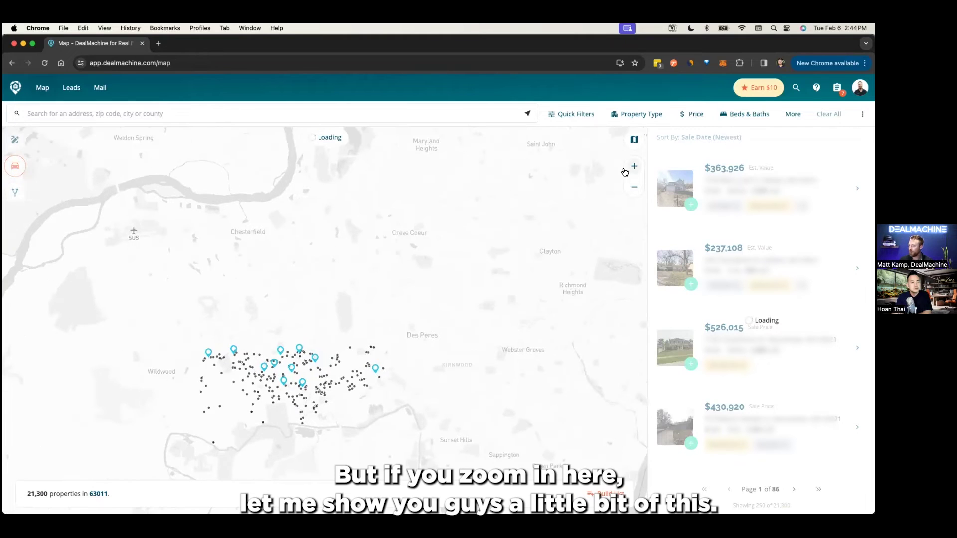
scroll(394, 239, "up", 1)
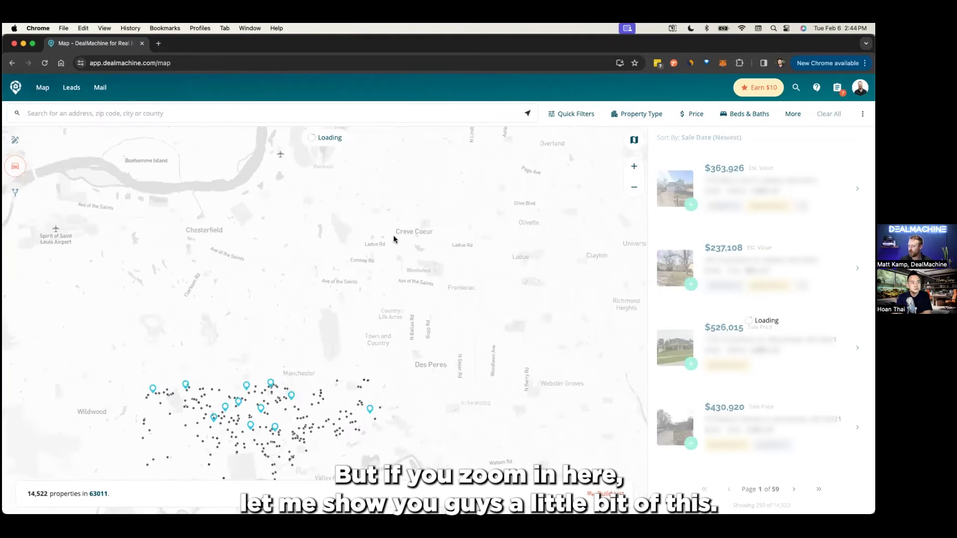
left_click(634, 173)
left_click_drag(437, 325, 235, 275)
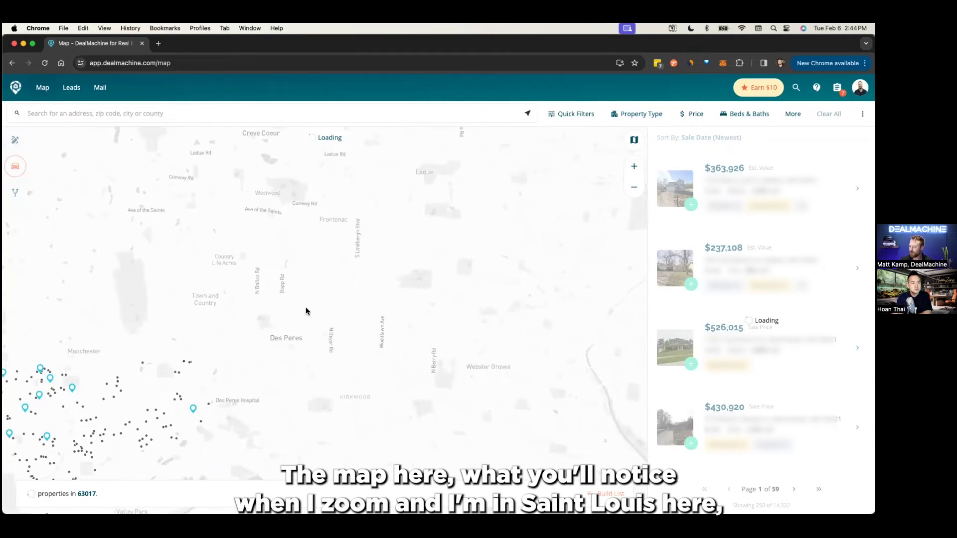
scroll(306, 312, "up", 3)
left_click_drag(546, 335, 205, 387)
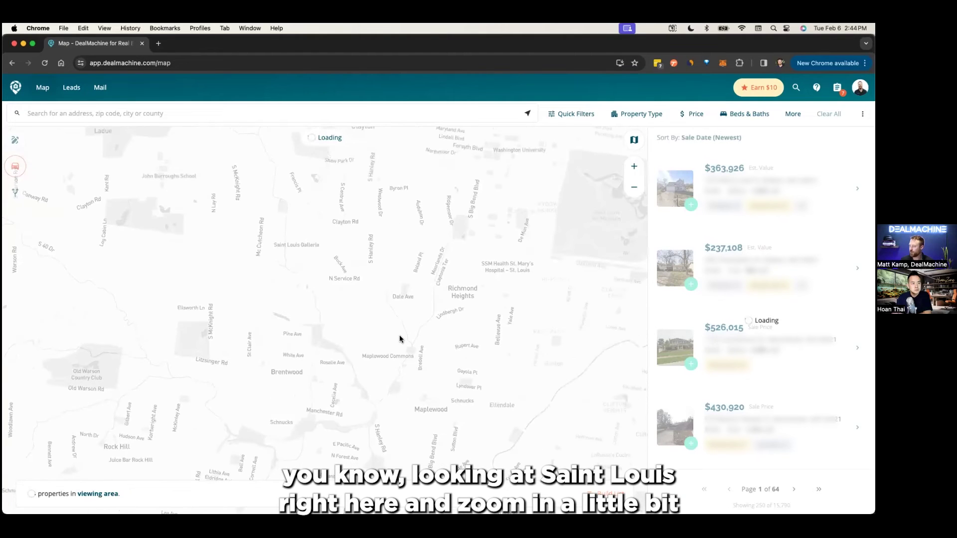
scroll(400, 339, "up", 2)
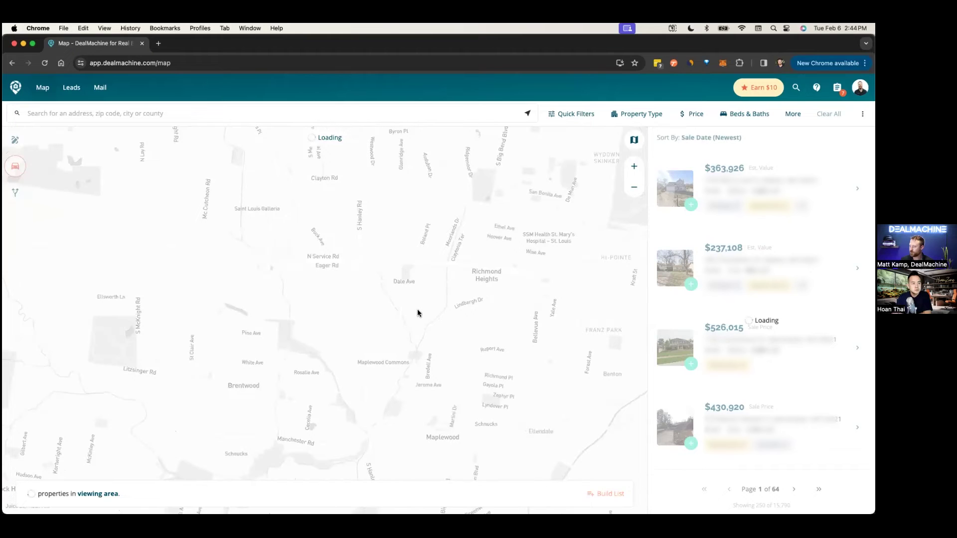
scroll(418, 313, "up", 1)
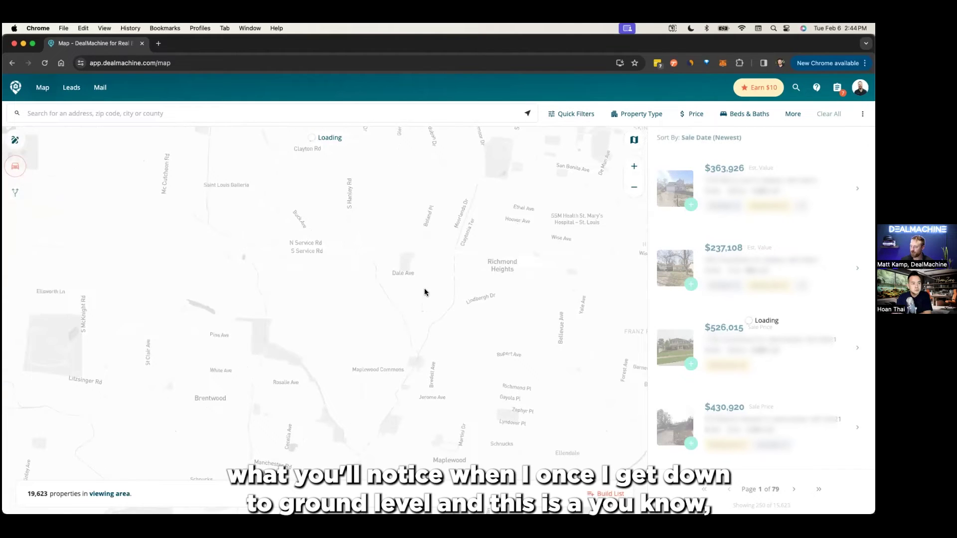
left_click_drag(354, 297, 264, 285)
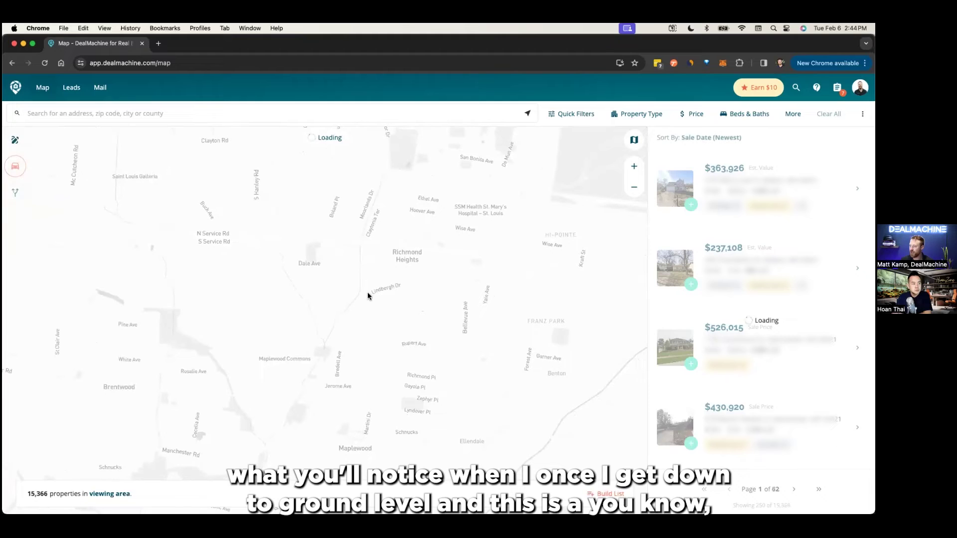
scroll(379, 289, "up", 1)
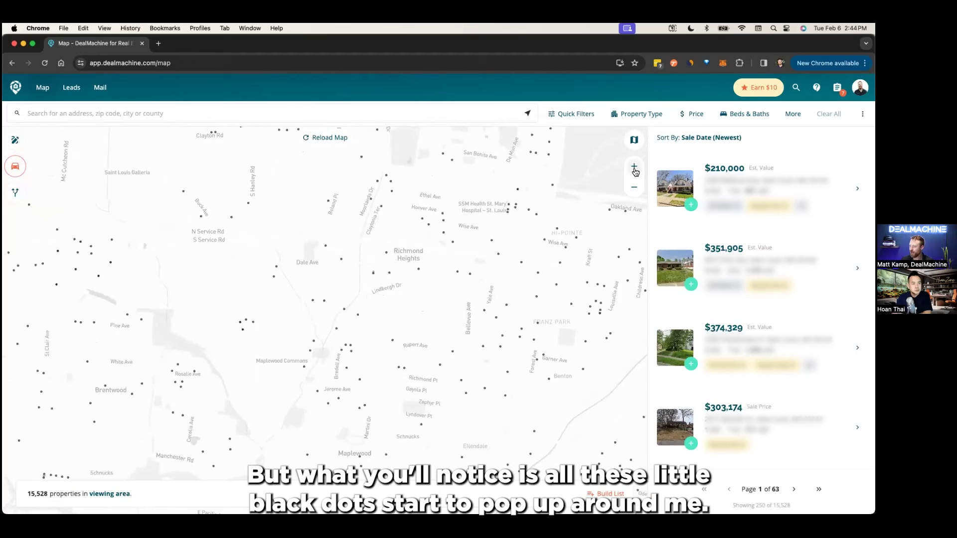
scroll(439, 246, "up", 1)
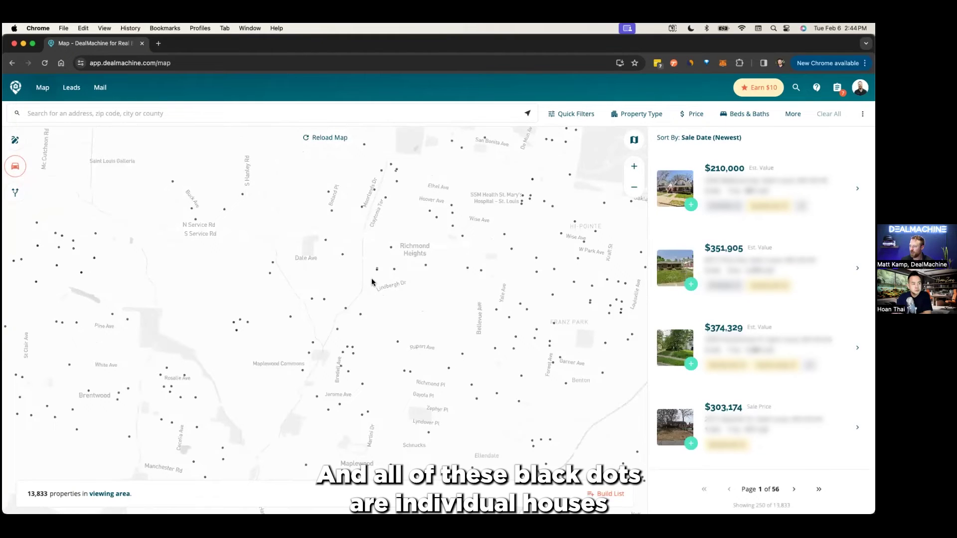
scroll(375, 274, "up", 2)
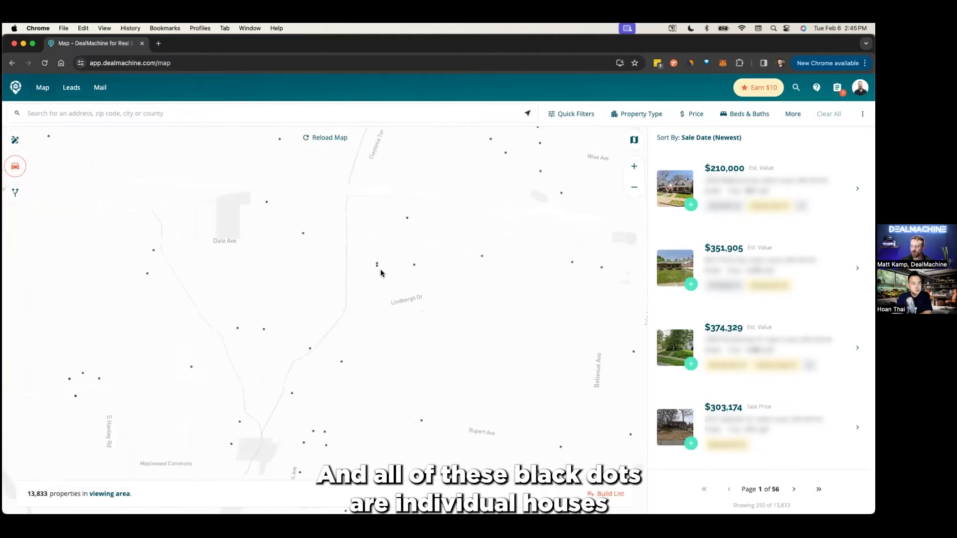
scroll(384, 259, "up", 1)
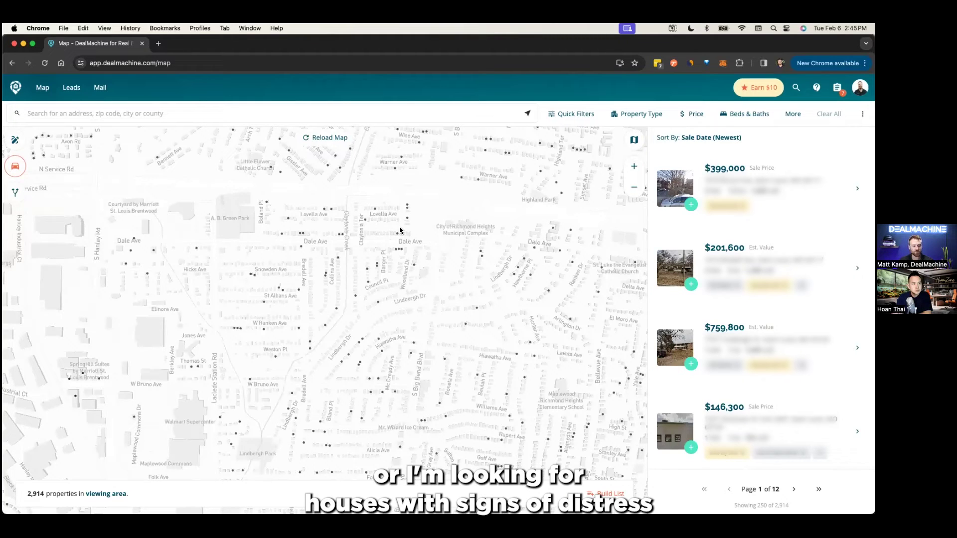
double_click(305, 243)
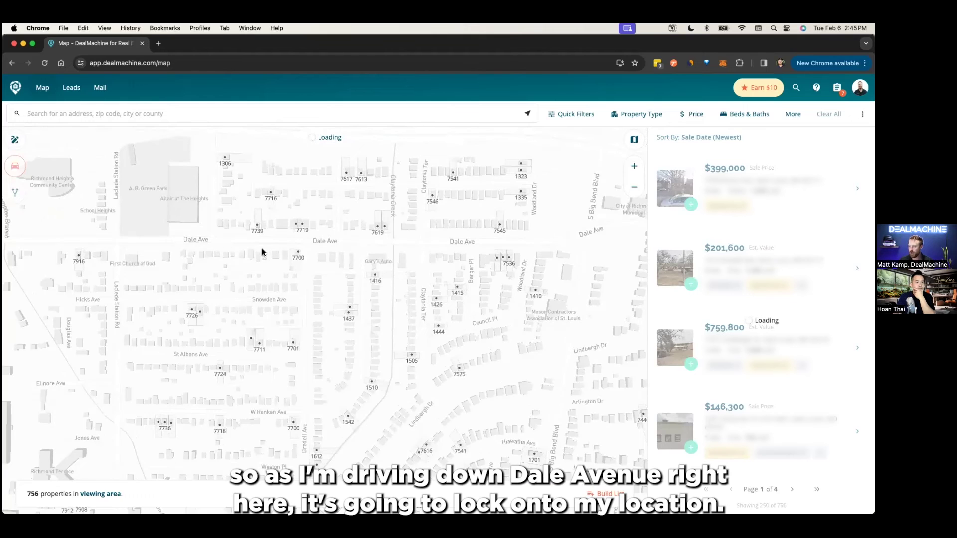
scroll(263, 252, "up", 2)
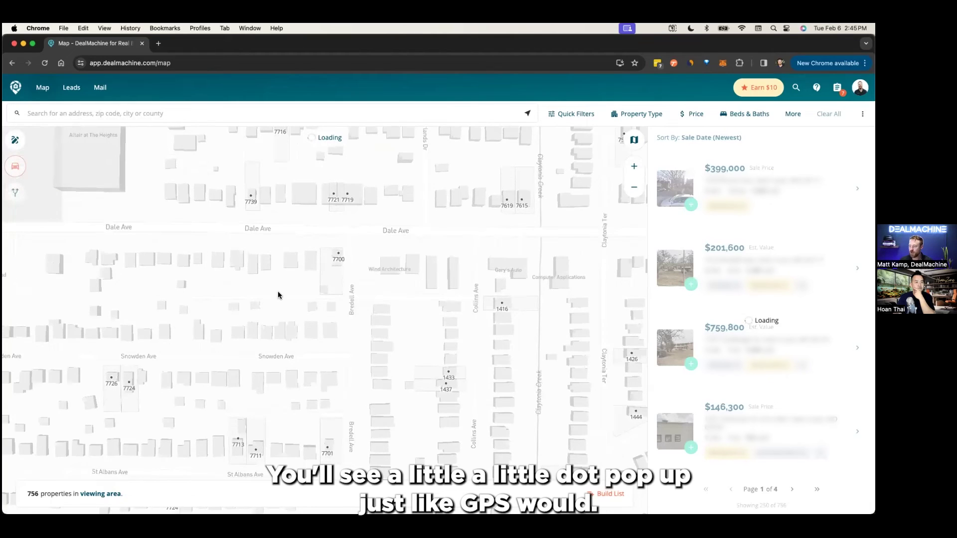
scroll(277, 295, "up", 2)
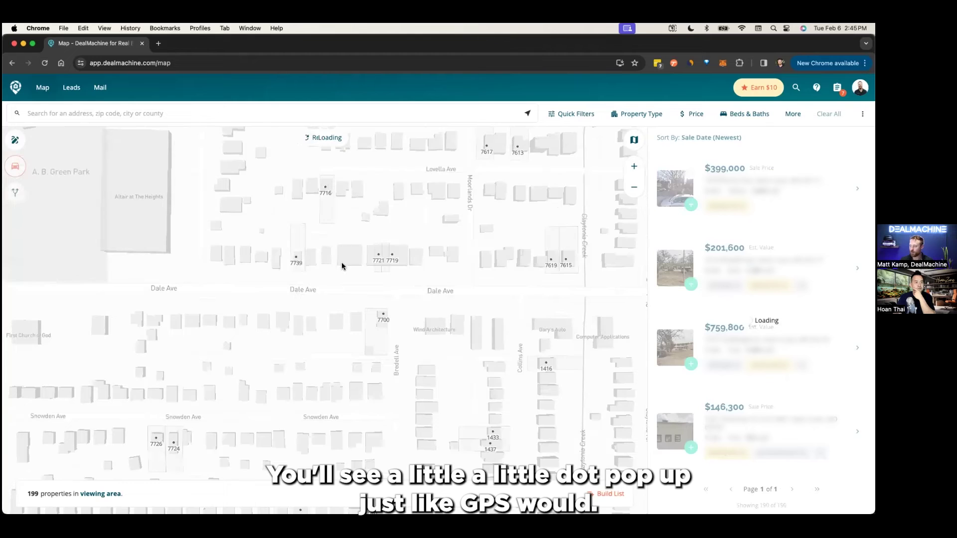
left_click(261, 270)
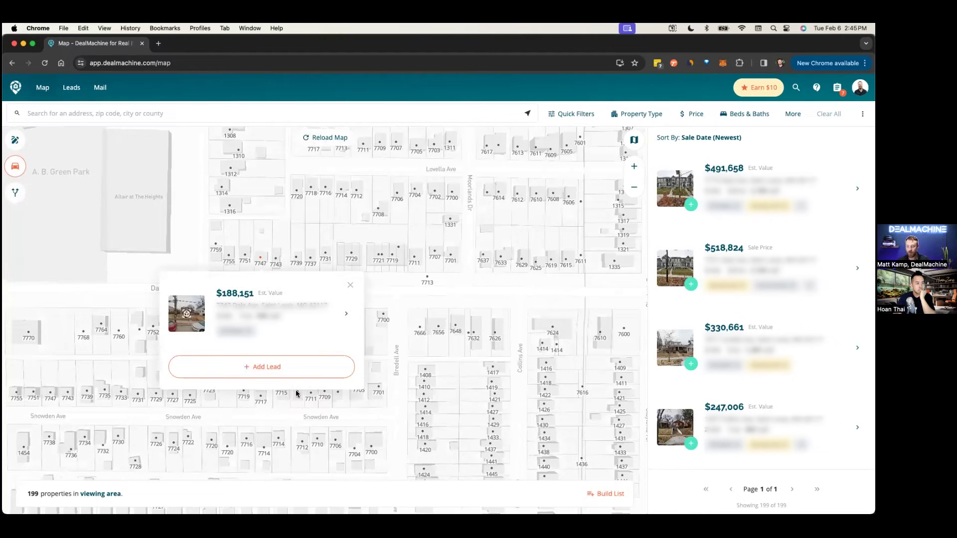
left_click(283, 369)
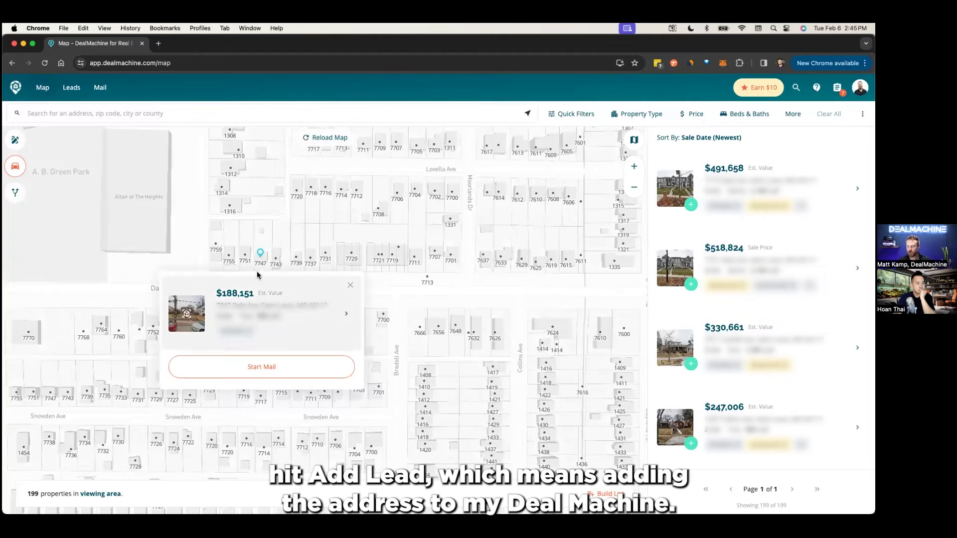
left_click(350, 284)
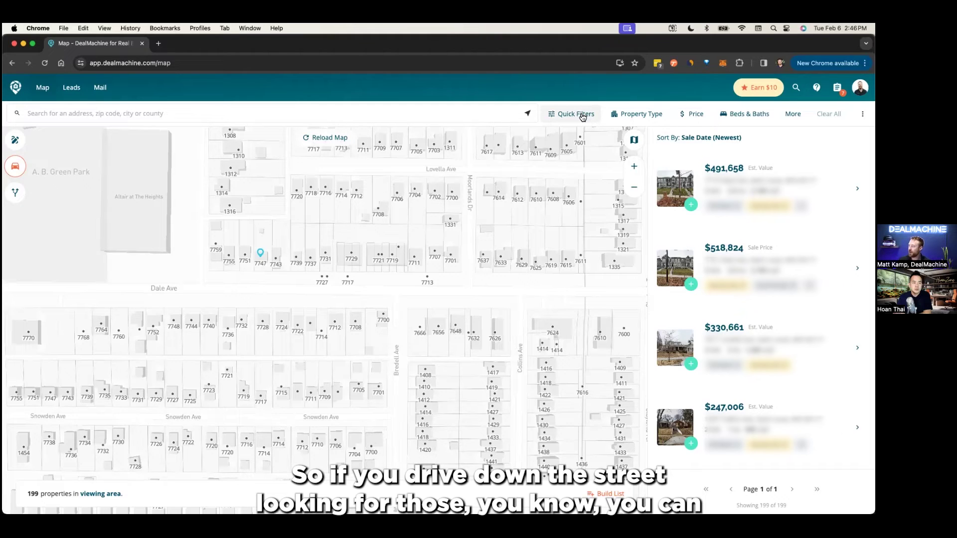
left_click(634, 140)
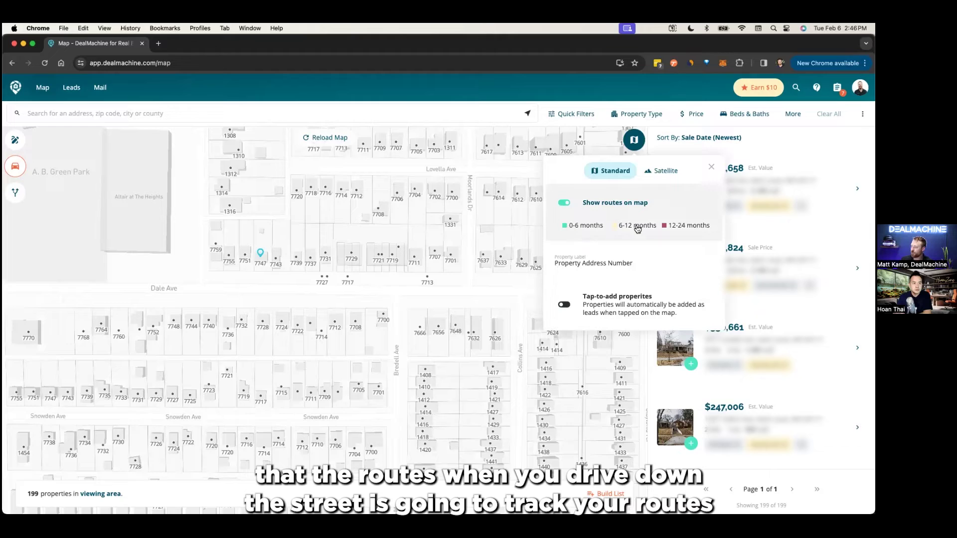
left_click(711, 166)
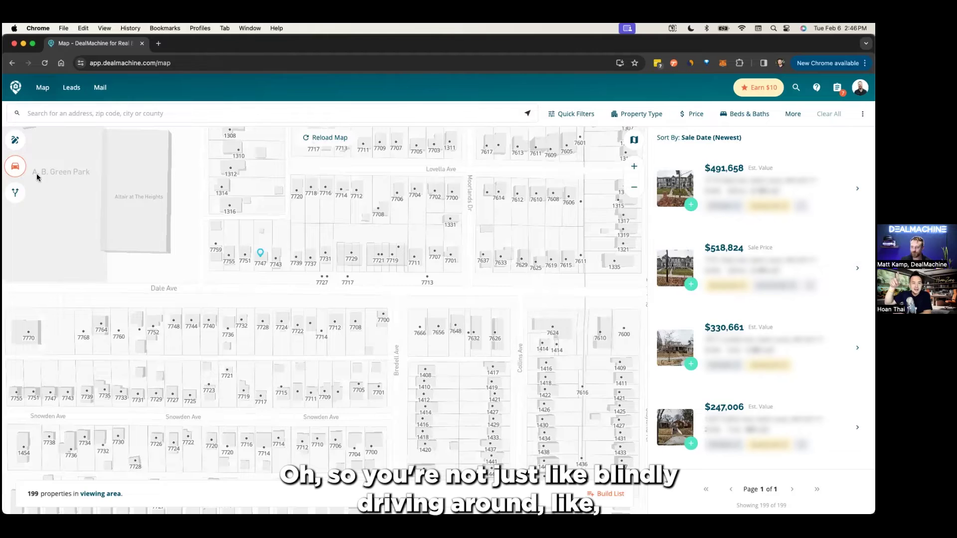
- Show past drives for a single teammate and open their Jan 8th drive route
left_click(16, 194)
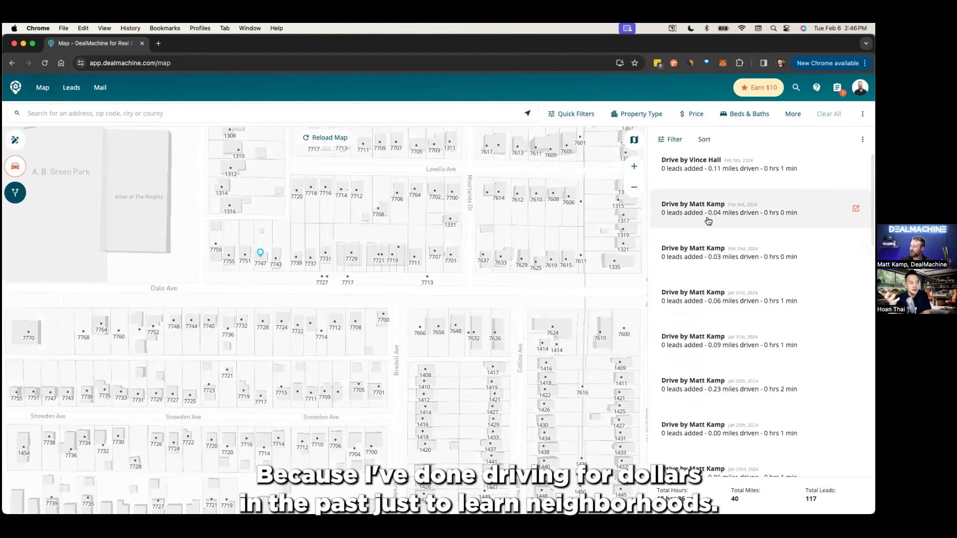
scroll(718, 279, "down", 6)
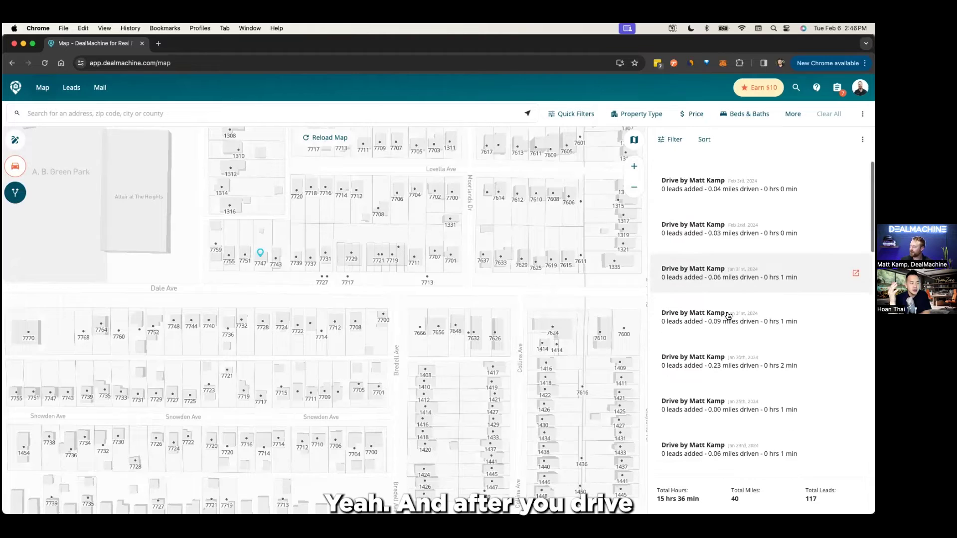
left_click(673, 139)
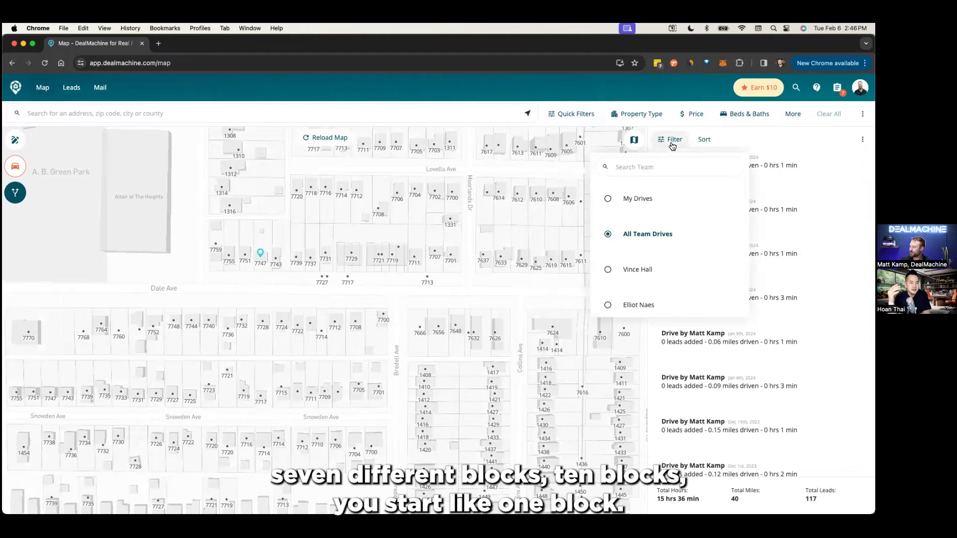
left_click(648, 305)
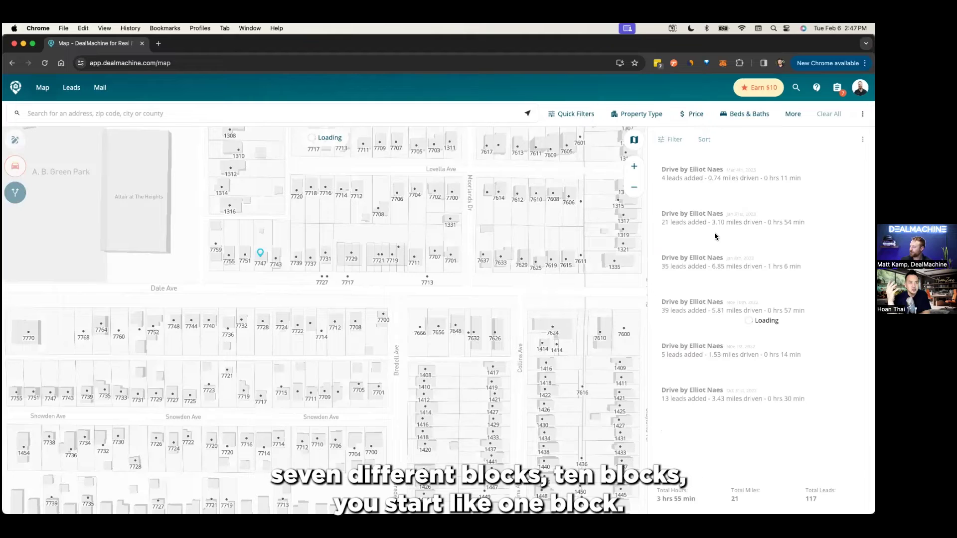
left_click(724, 271)
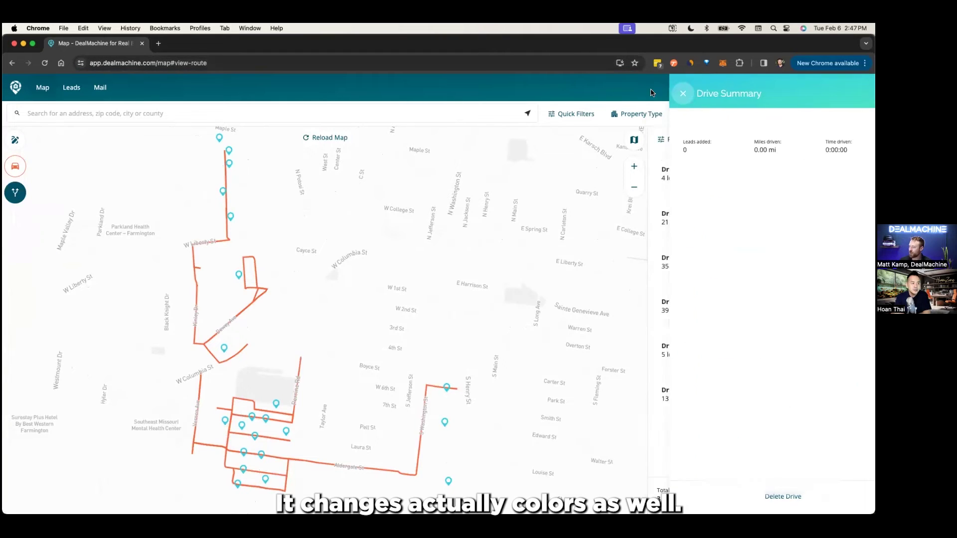
- Pan the map slightly to see more of the teammate's drive route
left_click_drag(309, 347, 308, 312)
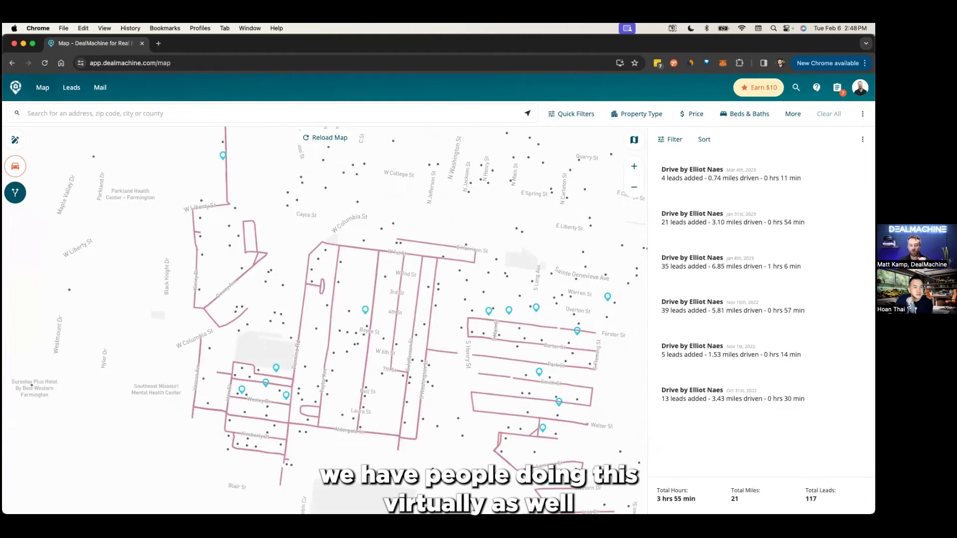
- Start a new virtual drive from a chosen point on the map
left_click(14, 168)
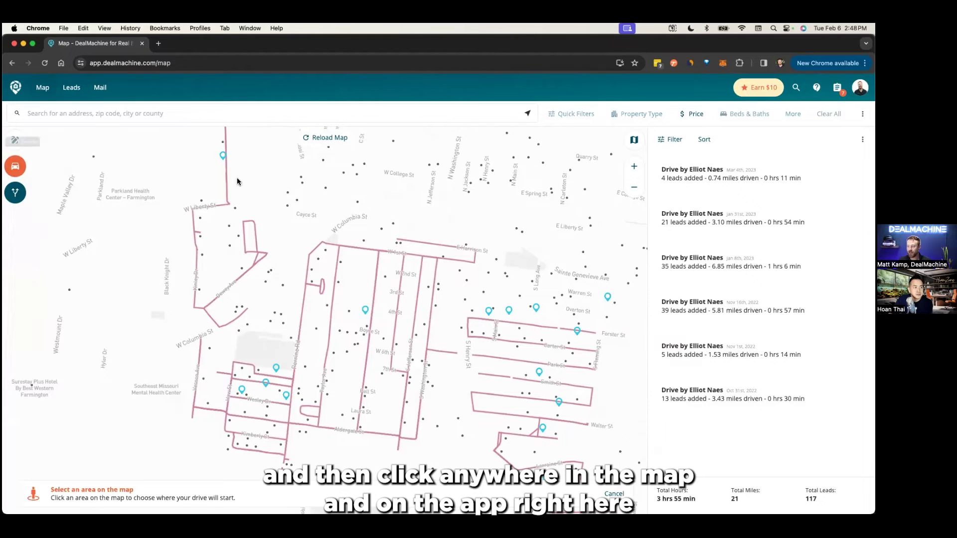
left_click(239, 204)
left_click(238, 302)
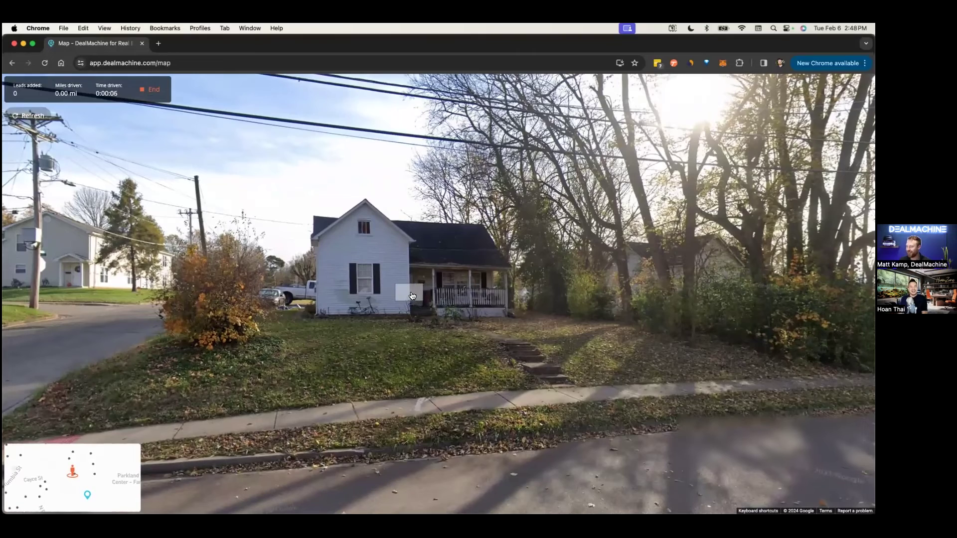
- Drive to the $59,000 white house on Mccormick St, add it as a lead, and end the drive
left_click(417, 289)
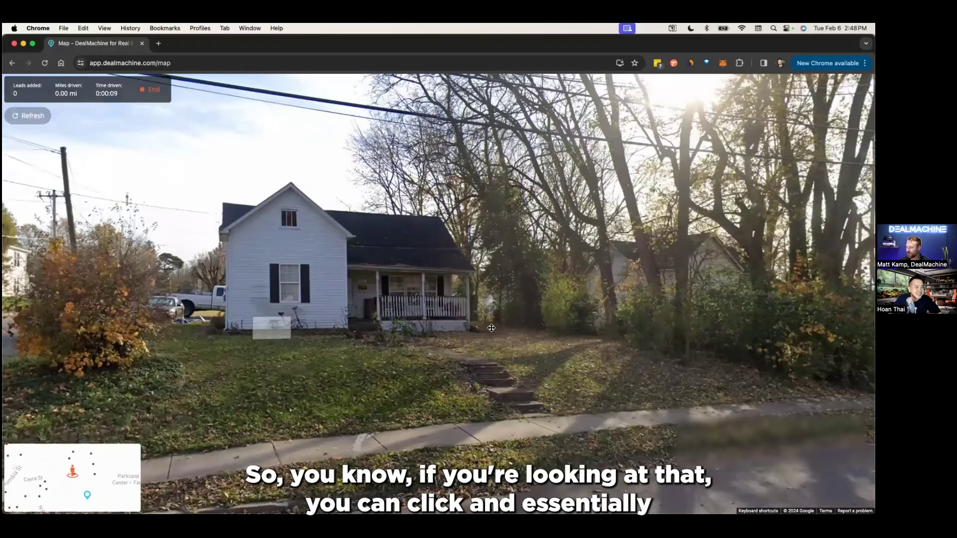
left_click_drag(492, 328, 558, 355)
left_click(434, 360)
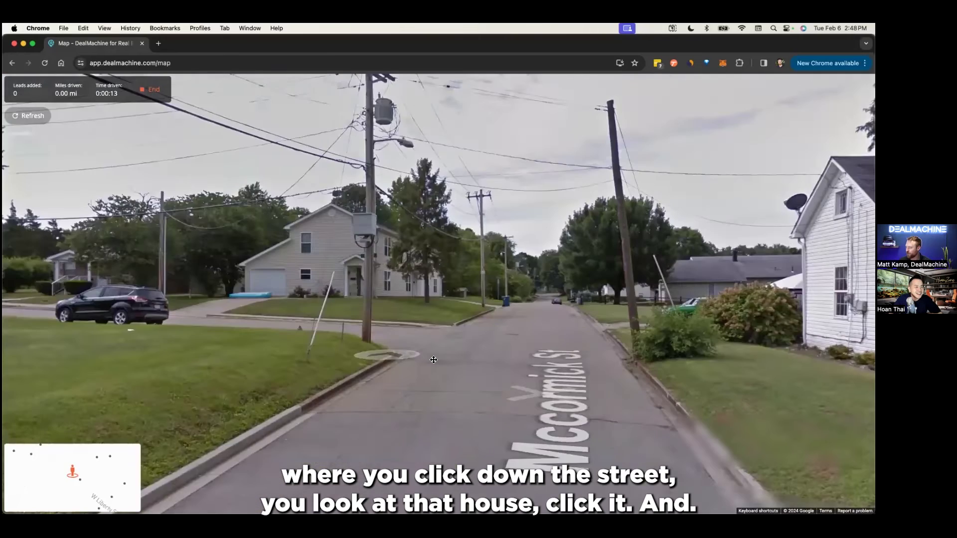
left_click(842, 260)
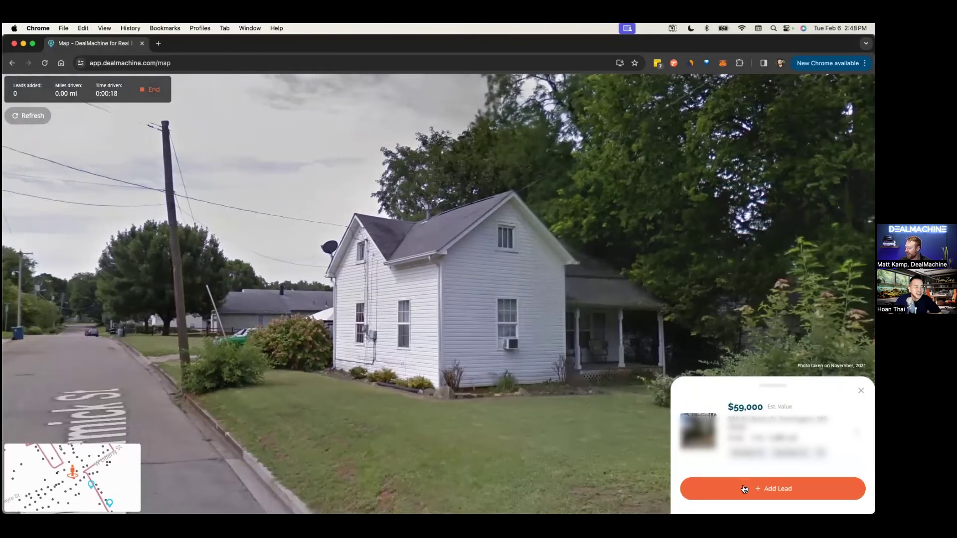
left_click(751, 489)
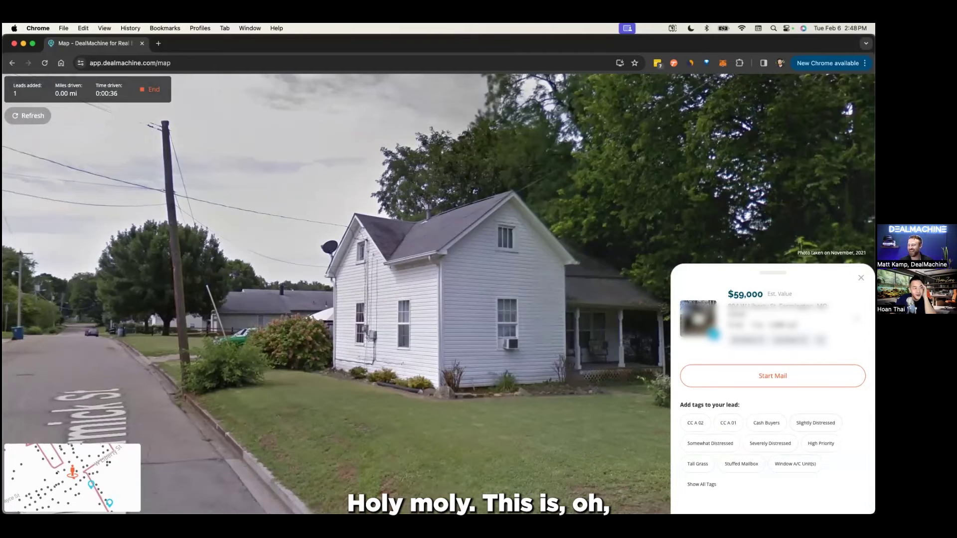
left_click(148, 91)
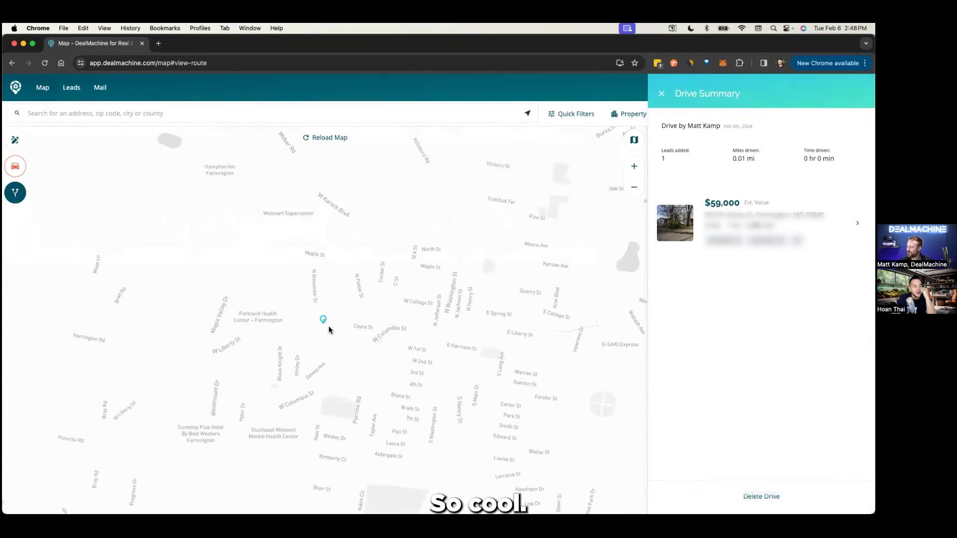
- Close the drive summary to return to the past-drives list with 118 total leads
scroll(335, 316, "up", 2)
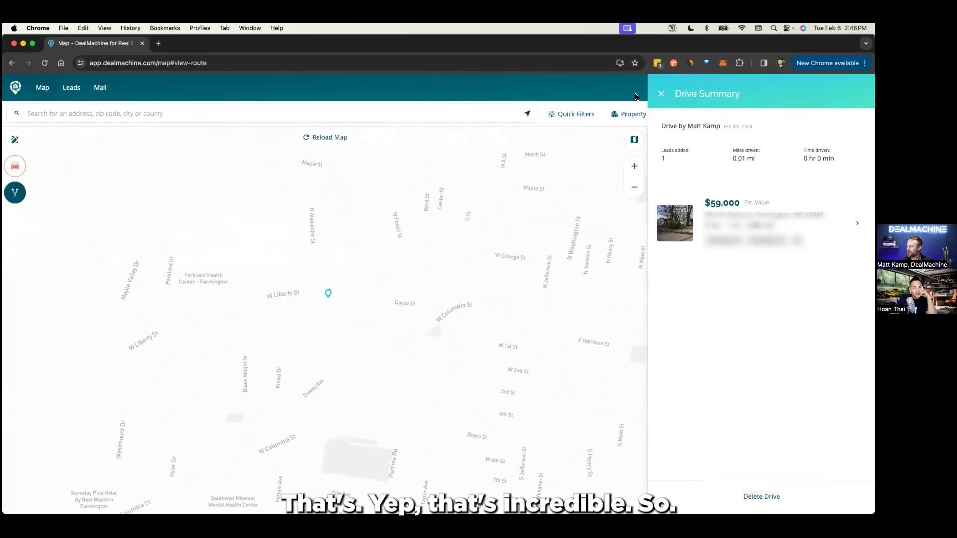
left_click(662, 94)
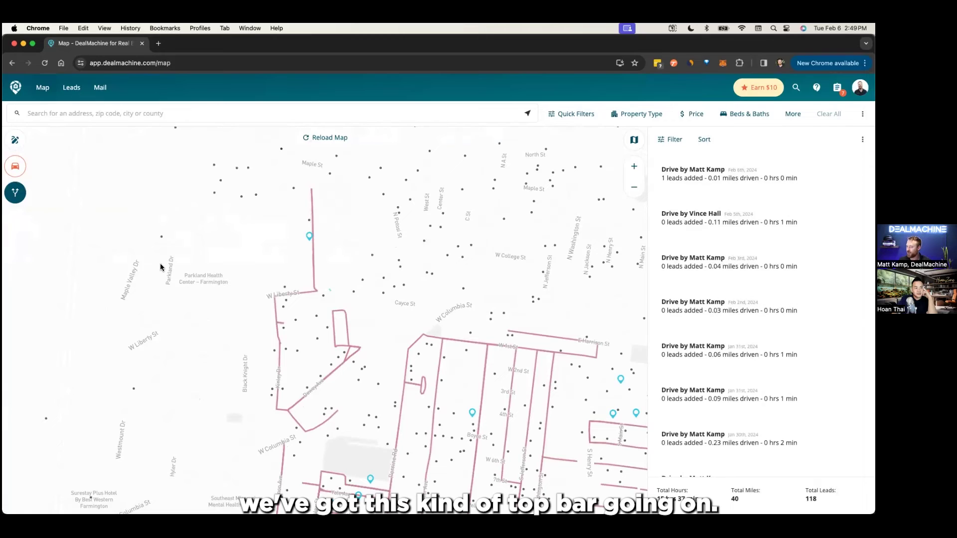
- Leave the drive history by starting a new virtual drive
left_click(128, 115)
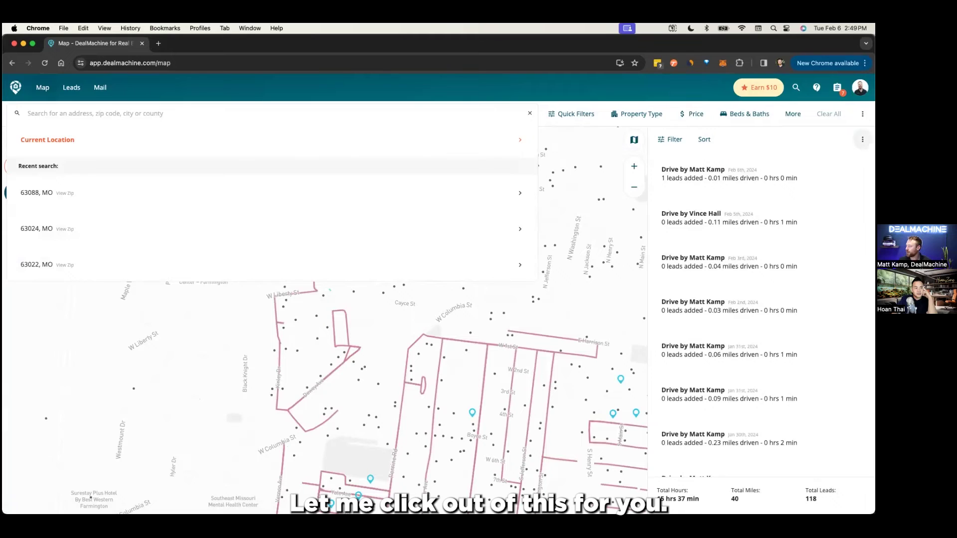
left_click(862, 140)
left_click(862, 140)
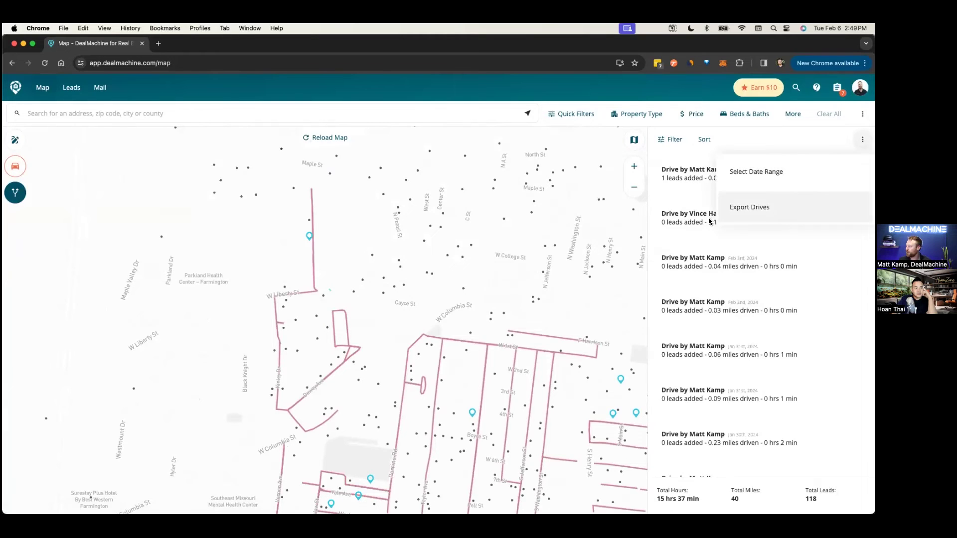
scroll(32, 157, "down", 2)
left_click(20, 159)
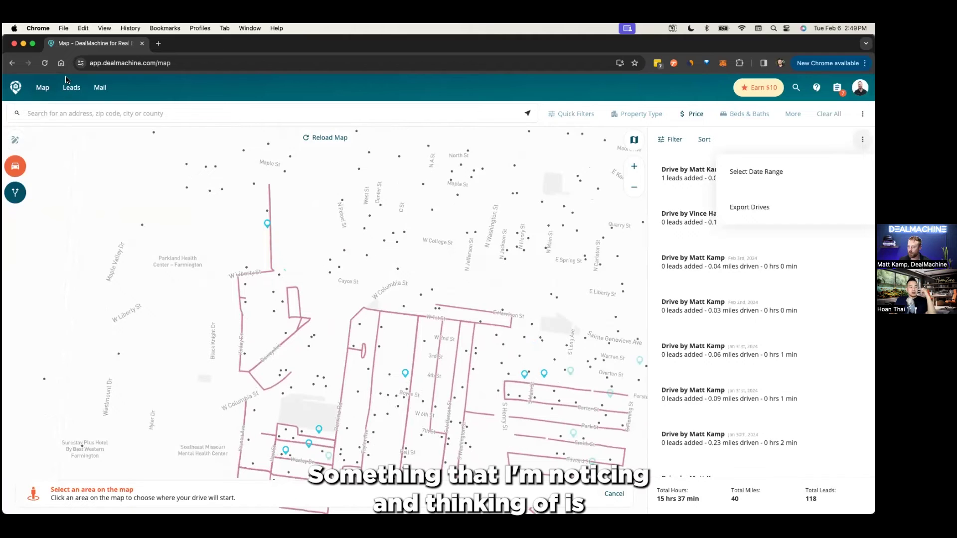
- Reload the map page to list the 4,402 properties in view and select the search box
left_click(45, 63)
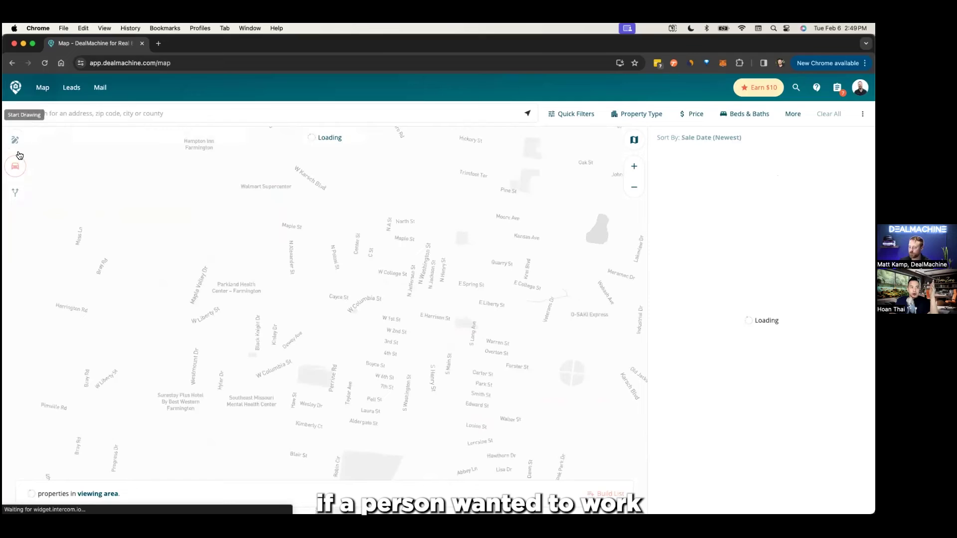
left_click(122, 113)
scroll(144, 257, "down", 2)
scroll(144, 258, "up", 2)
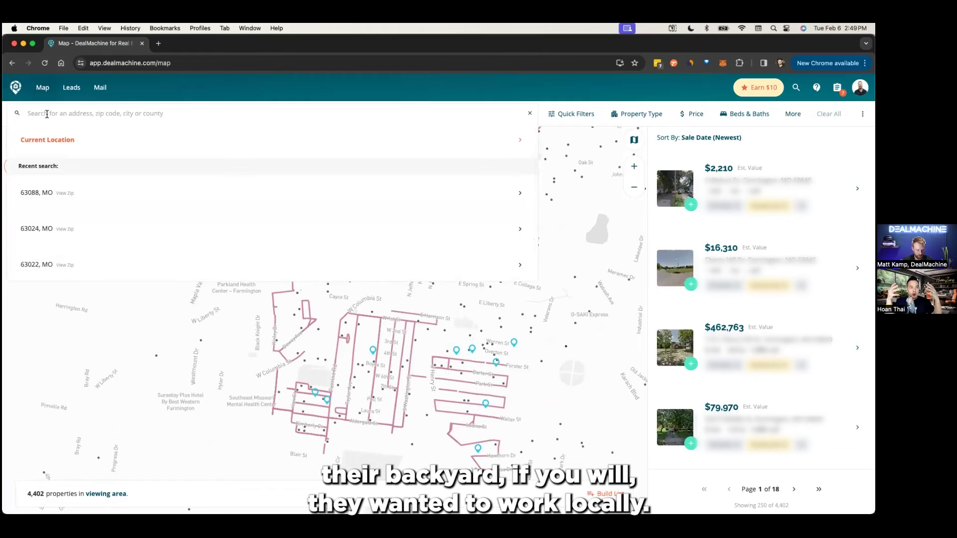
- Search for 63109 and scroll the suggestions to the 63109, MO location
type("63109")
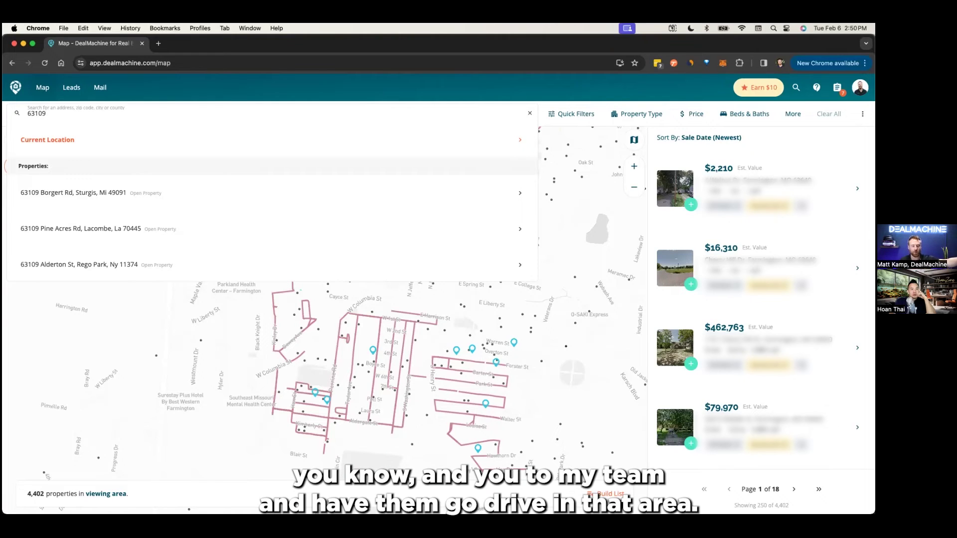
scroll(147, 247, "down", 5)
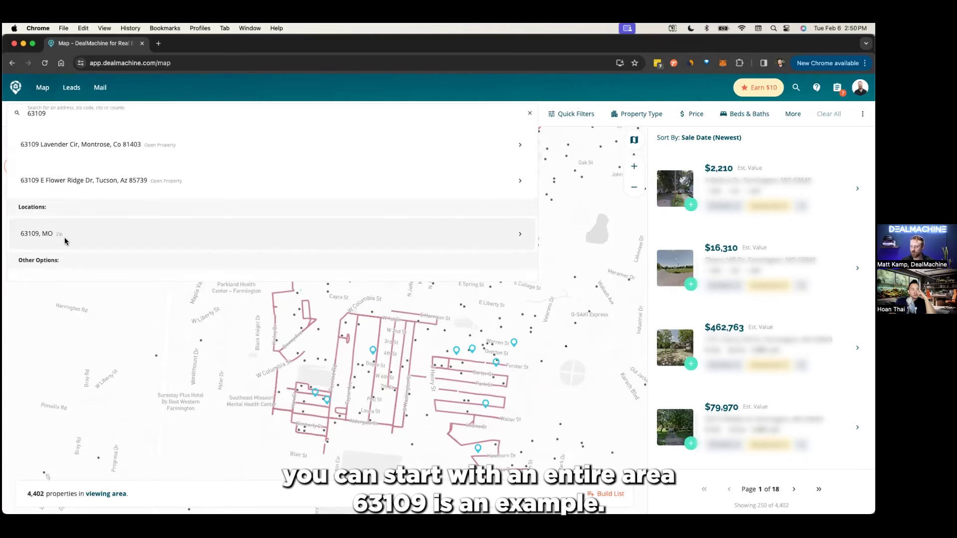
- Jump to the 63109, MO zip area and highlight its 10,990 property count
left_click(64, 241)
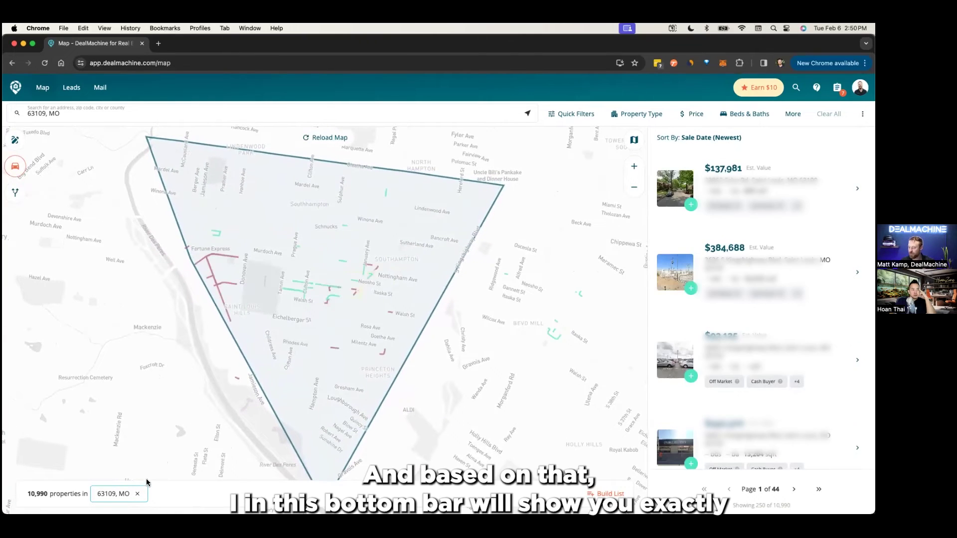
left_click_drag(69, 496, 204, 499)
left_click(210, 500)
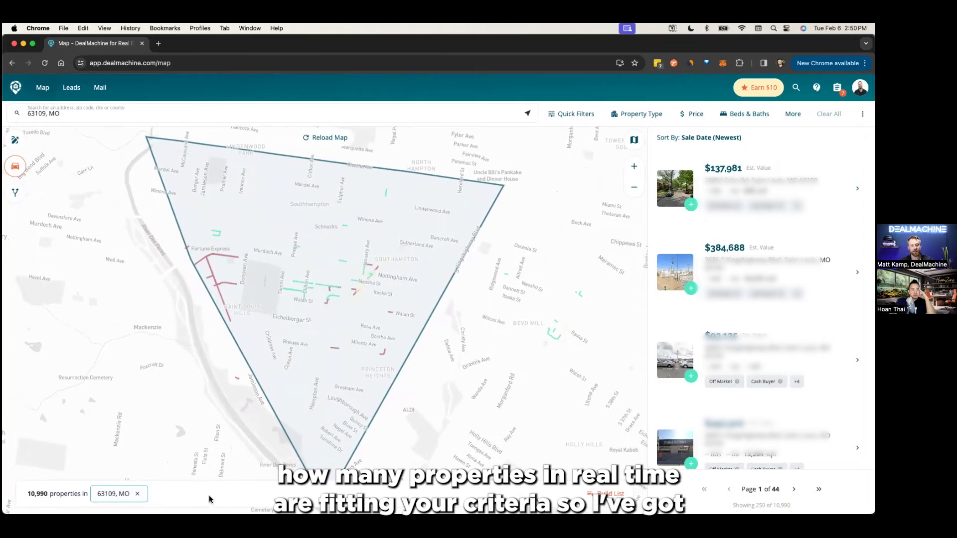
left_click_drag(26, 495, 48, 499)
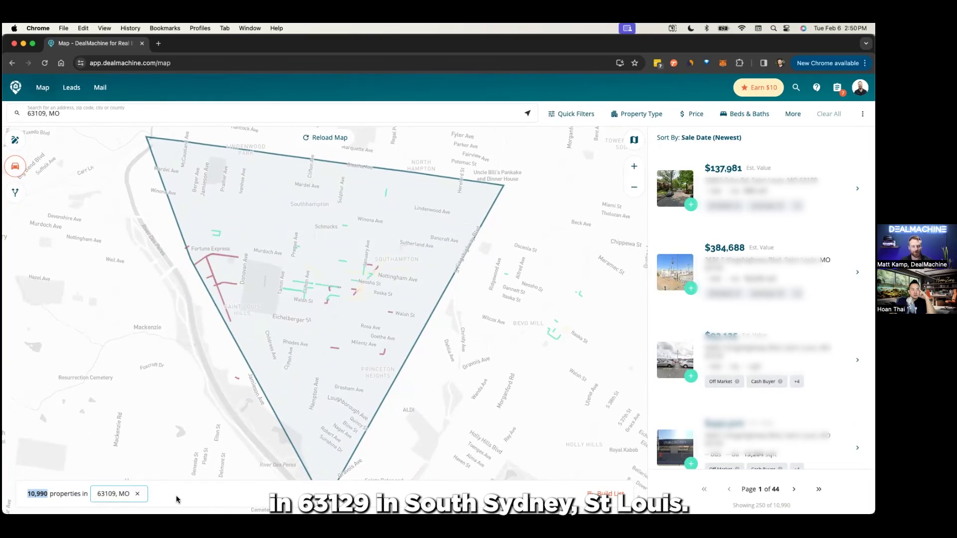
- Limit results to Single Family homes and add the Expired Listings quick filter
left_click(627, 118)
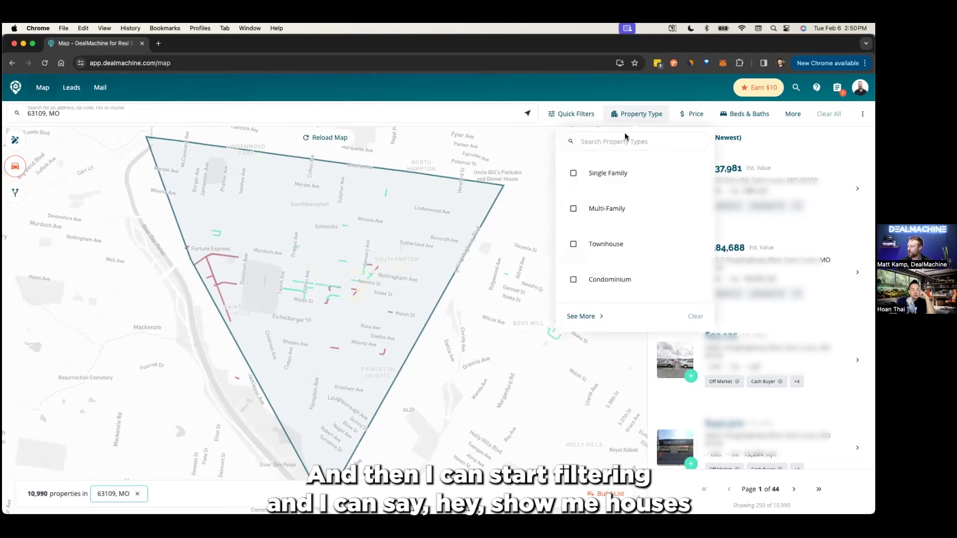
left_click(616, 179)
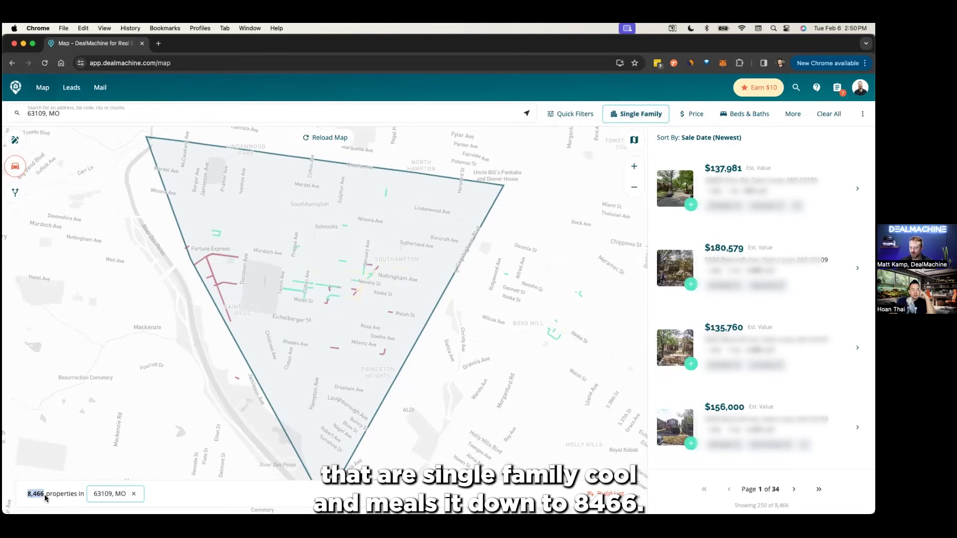
left_click(564, 121)
scroll(557, 208, "down", 3)
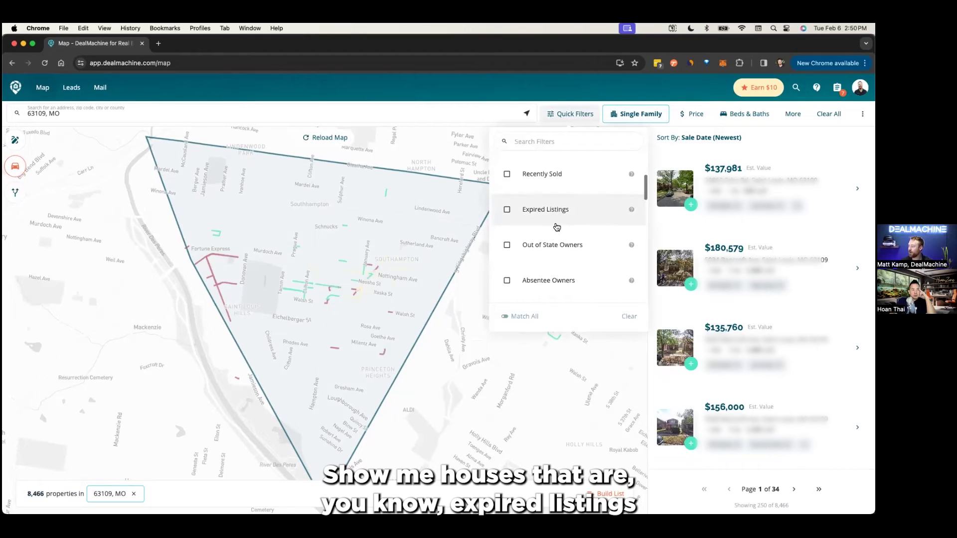
scroll(557, 209, "down", 2)
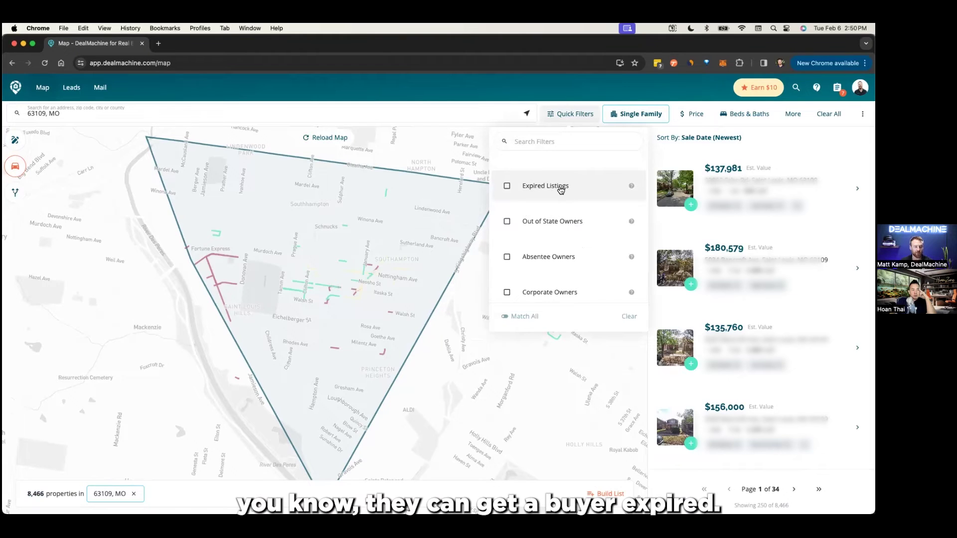
scroll(563, 200, "down", 3)
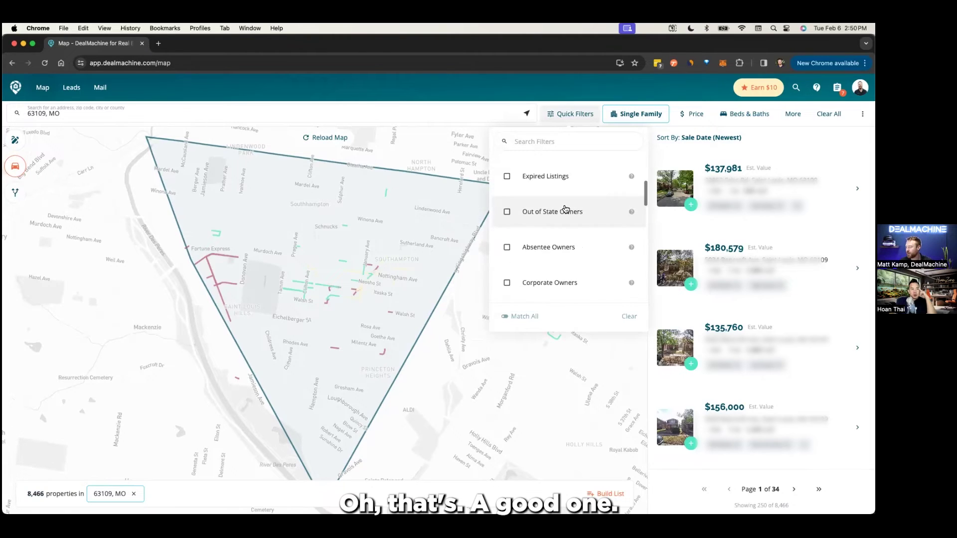
scroll(568, 219, "up", 2)
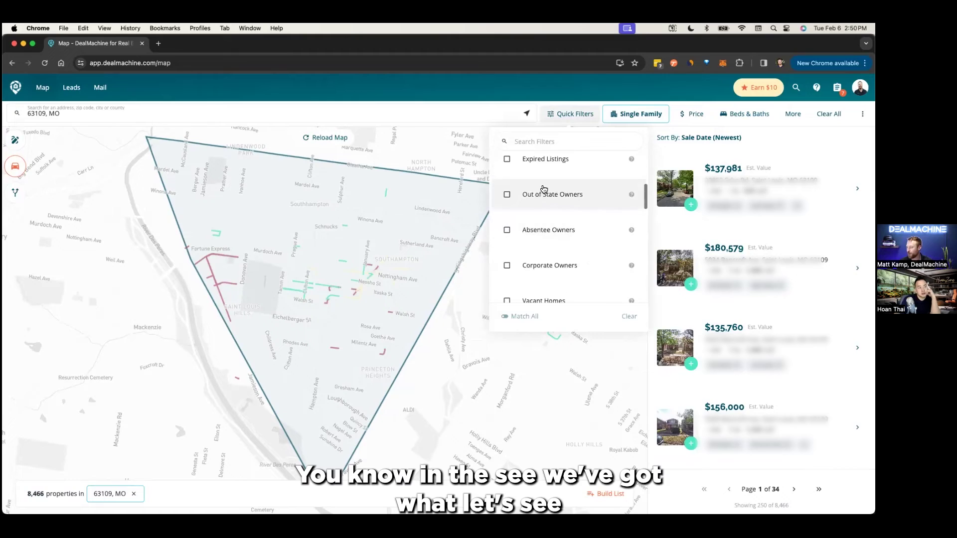
left_click(549, 159)
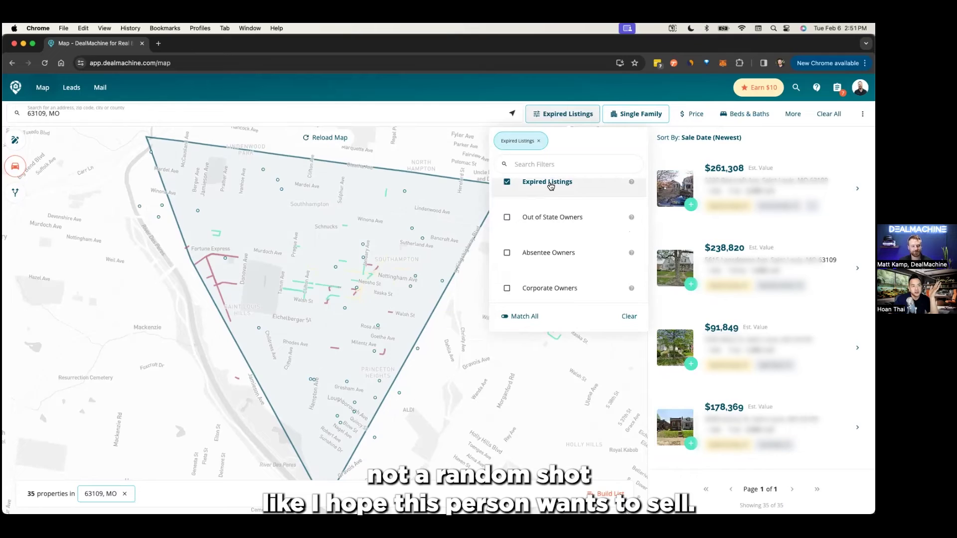
- Swap the Expired Listings quick filter for Vacant Homes
scroll(554, 197, "up", 3)
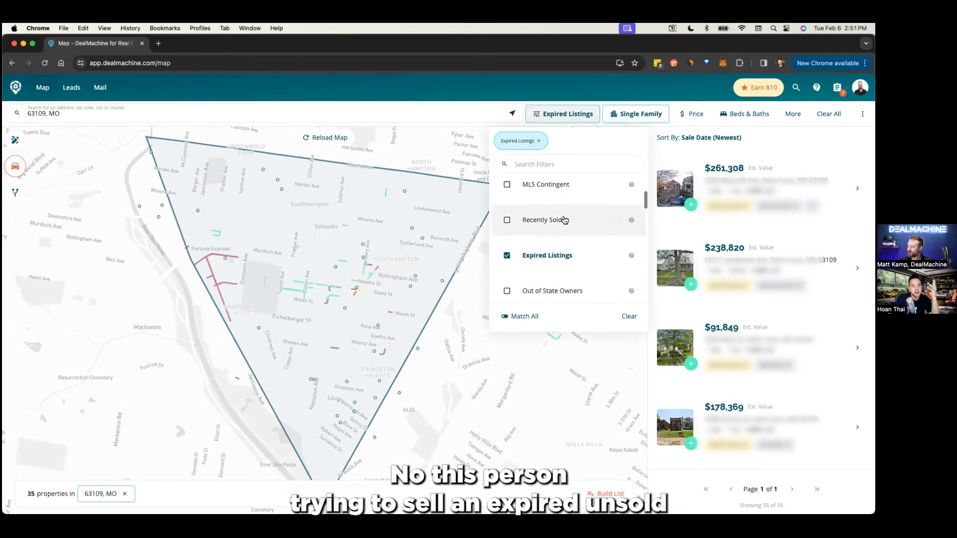
scroll(564, 218, "down", 1)
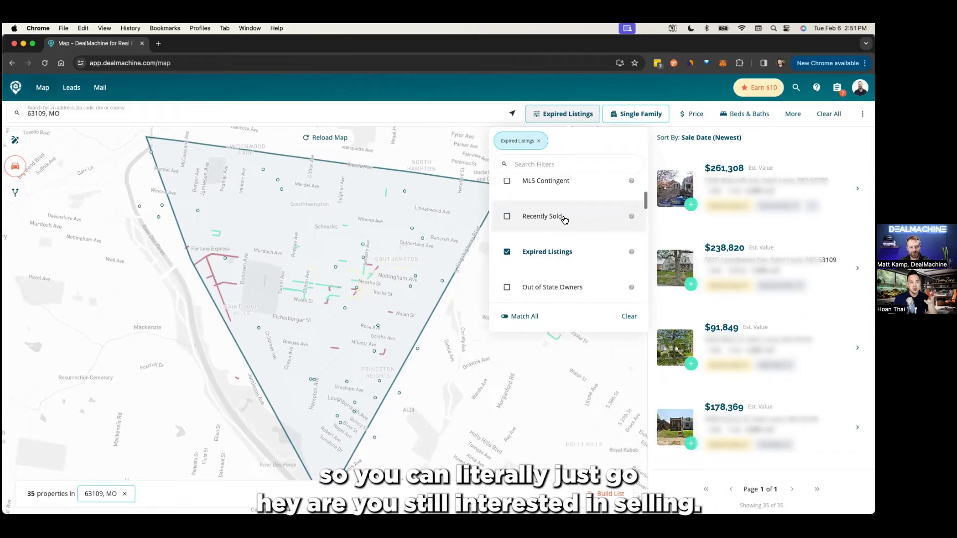
scroll(548, 257, "down", 2)
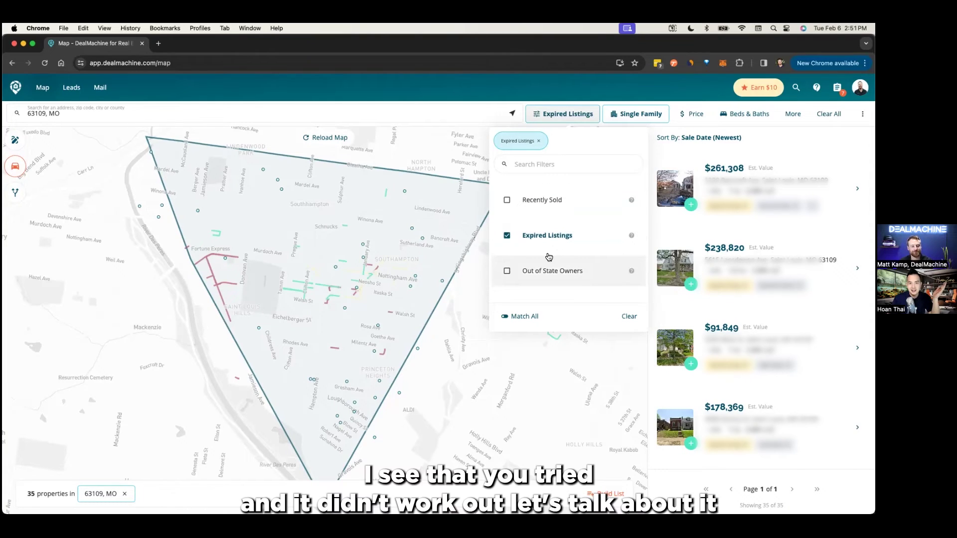
scroll(554, 269, "down", 4)
scroll(554, 269, "up", 4)
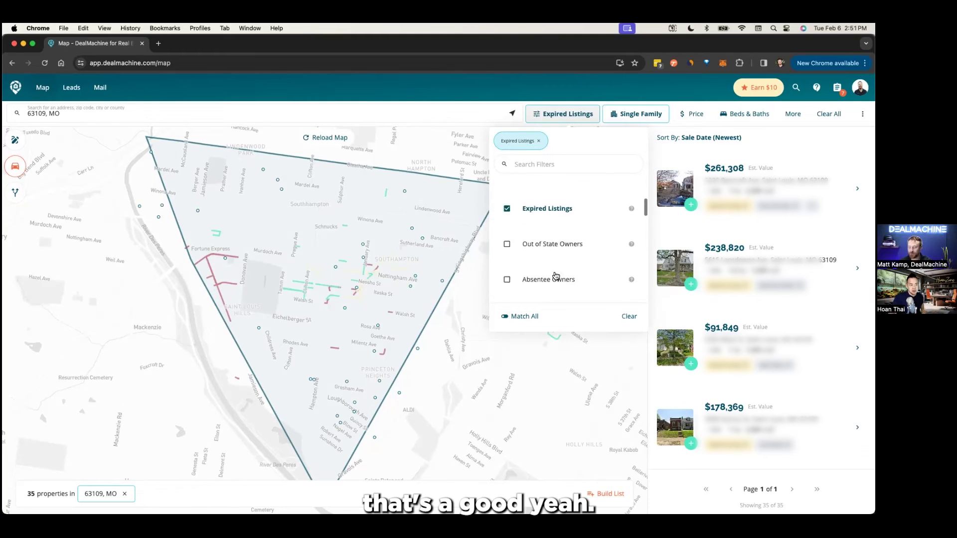
scroll(546, 257, "down", 7)
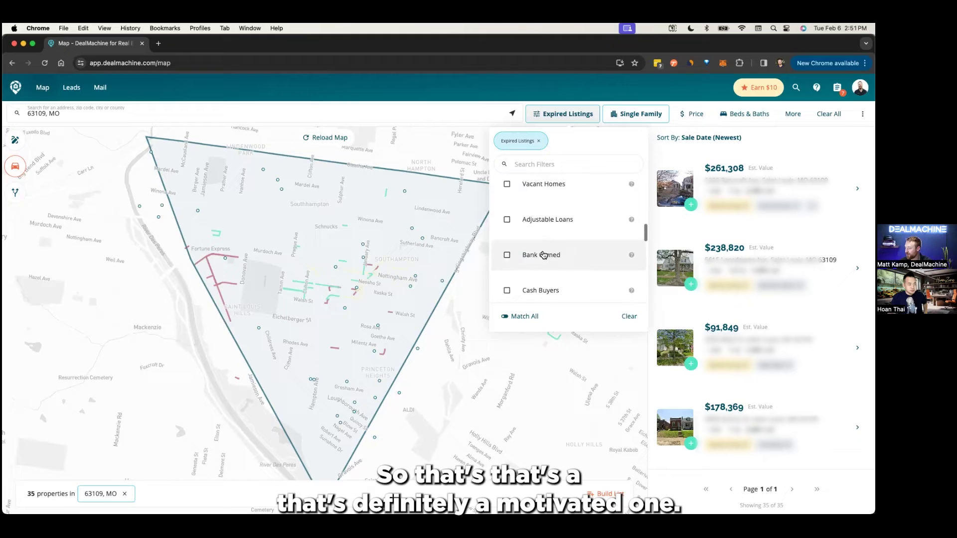
scroll(543, 255, "down", 1)
scroll(542, 254, "up", 1)
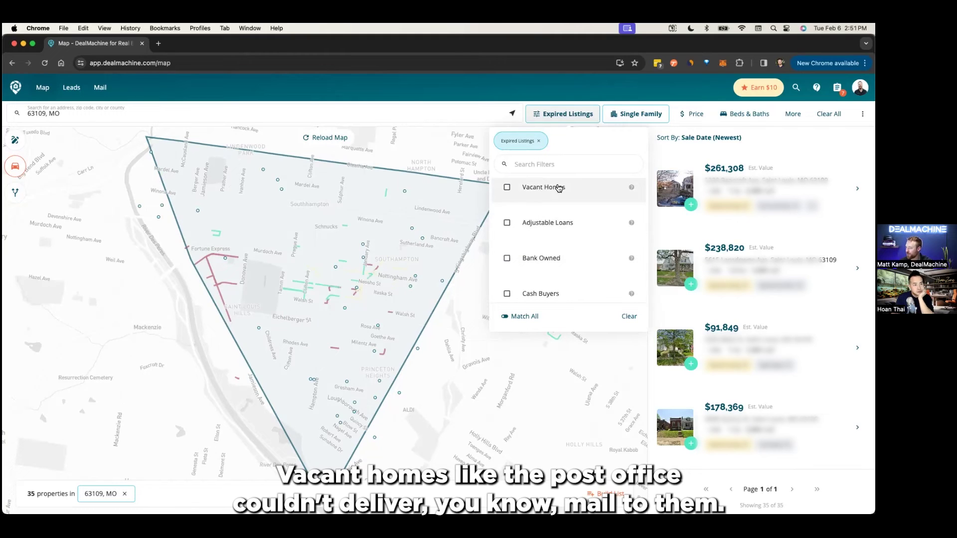
left_click(603, 191)
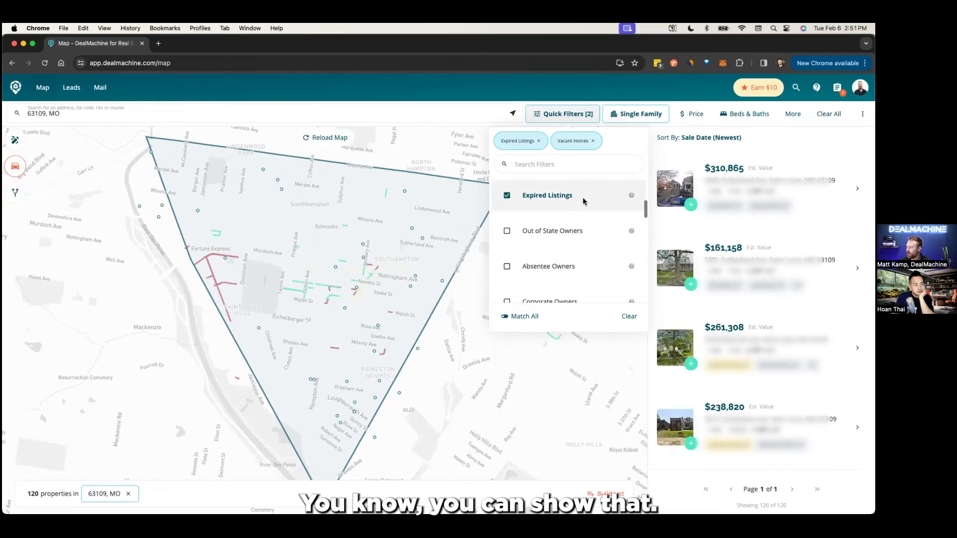
left_click(547, 199)
- Review the remaining quick filters and close the list, leaving 88 properties
scroll(550, 246, "down", 3)
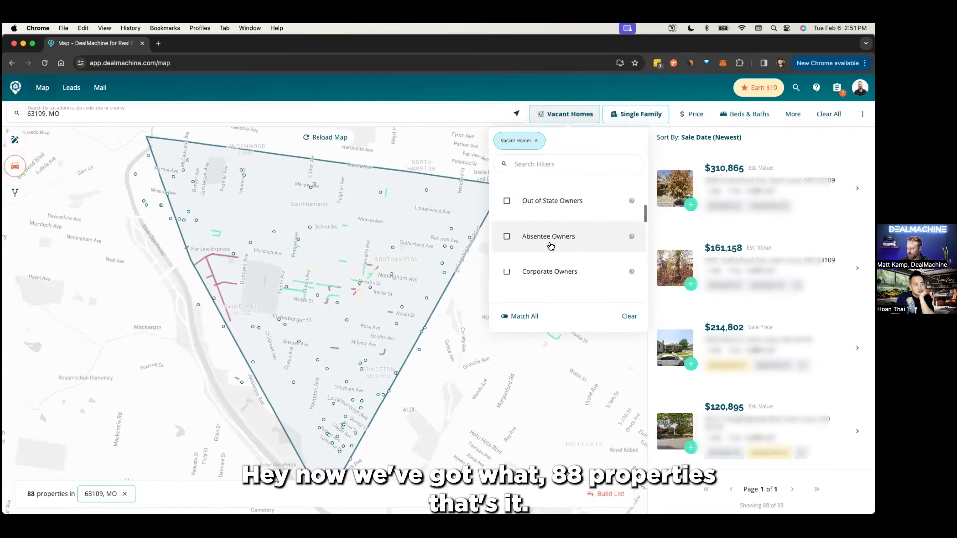
scroll(551, 251, "down", 5)
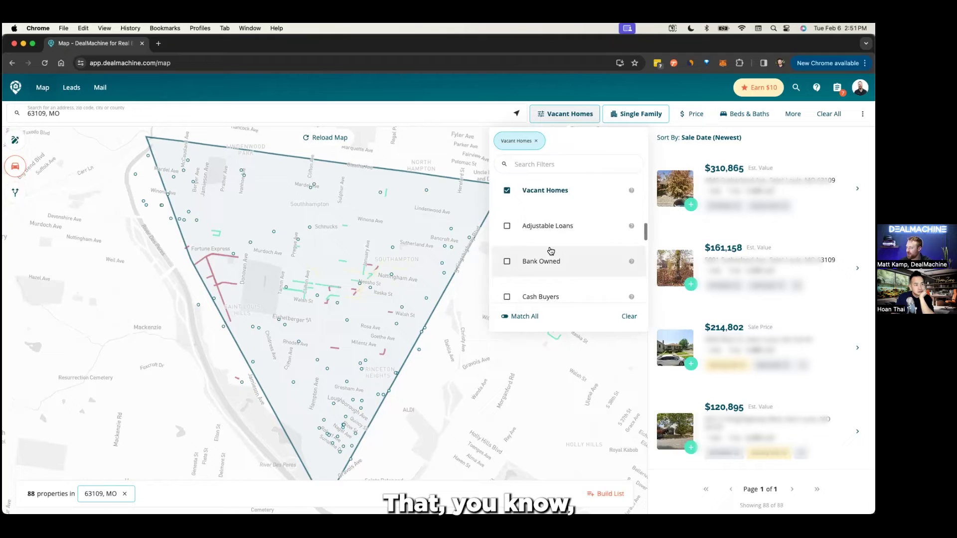
scroll(548, 244, "down", 2)
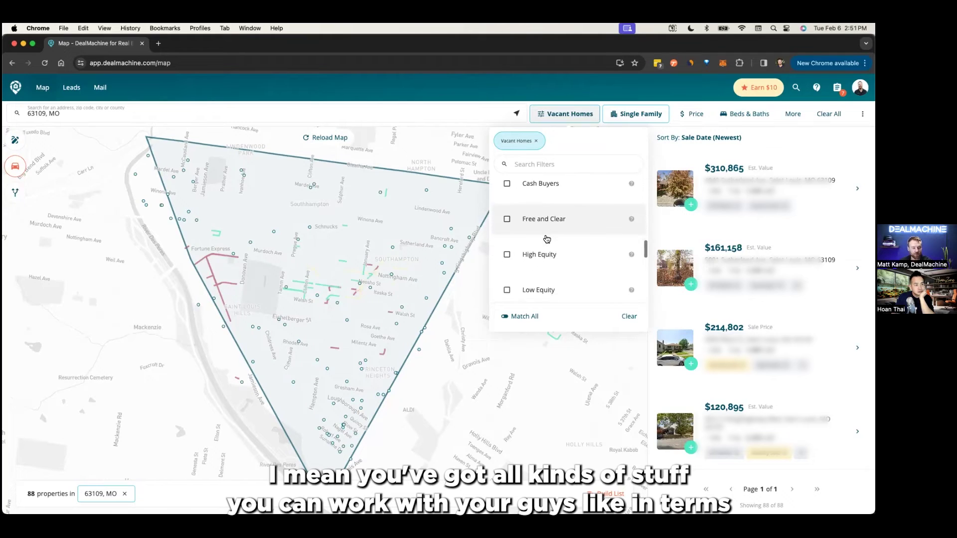
scroll(548, 242, "down", 3)
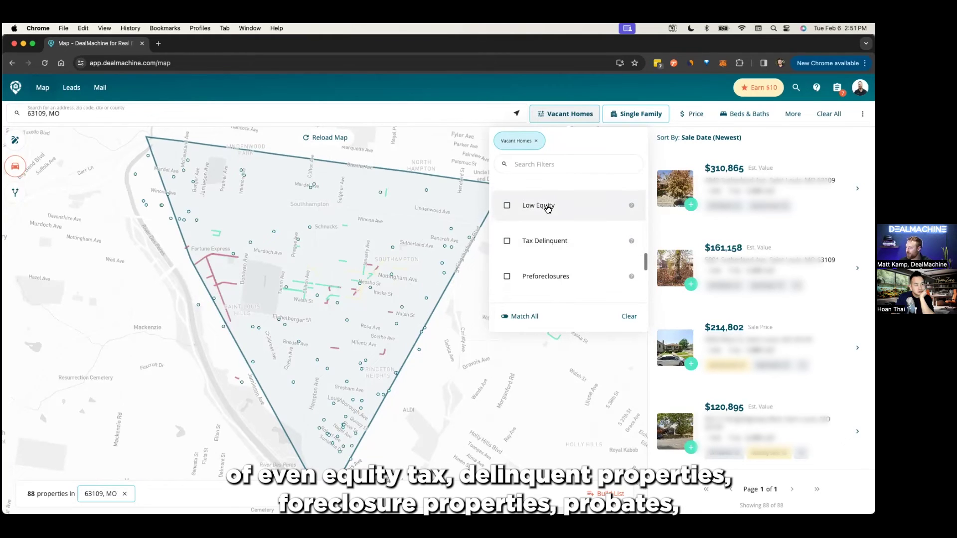
scroll(546, 243, "down", 1)
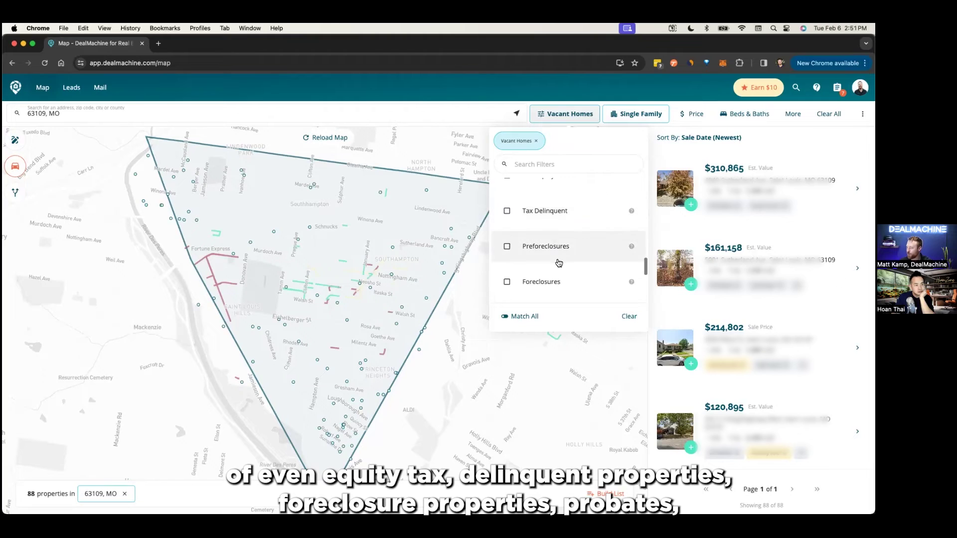
scroll(562, 259, "down", 1)
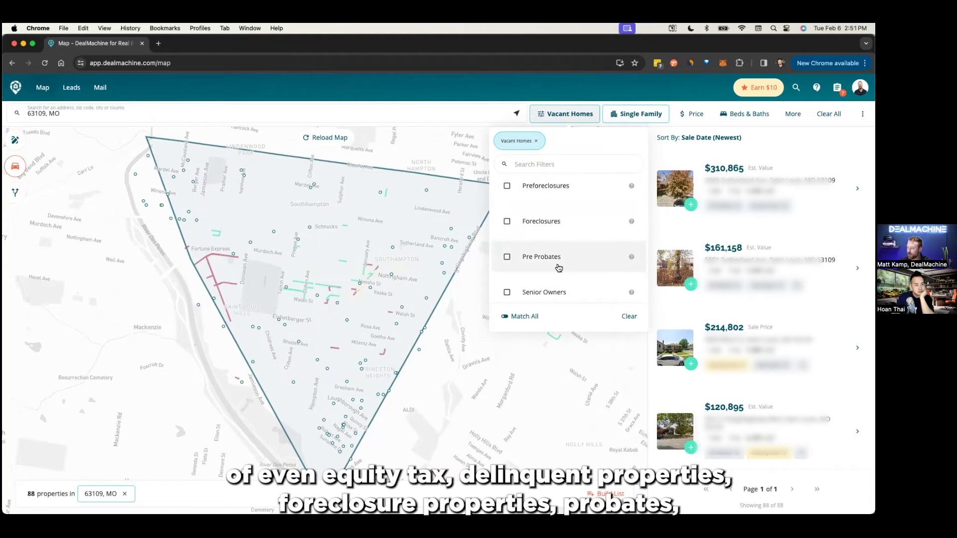
scroll(572, 257, "down", 2)
scroll(572, 255, "down", 1)
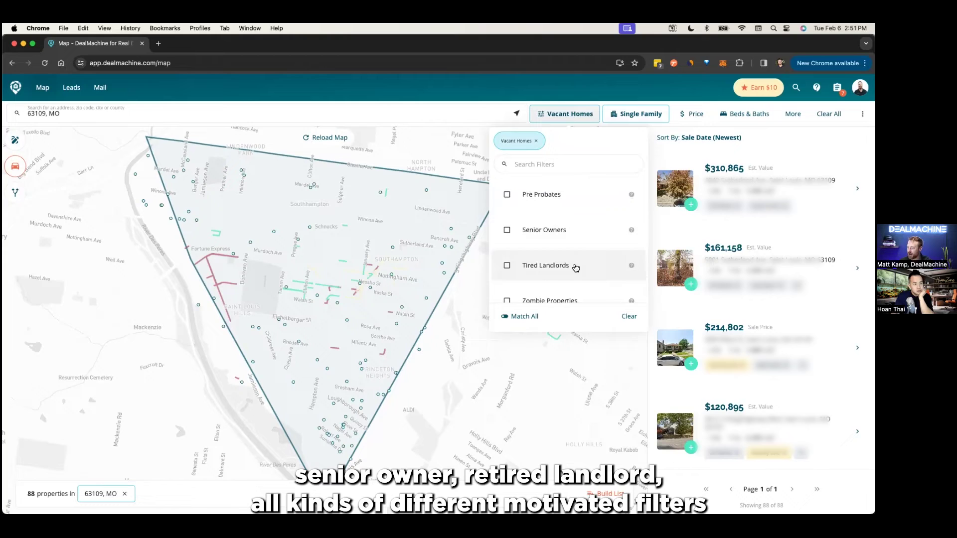
scroll(573, 259, "down", 1)
scroll(570, 257, "up", 2)
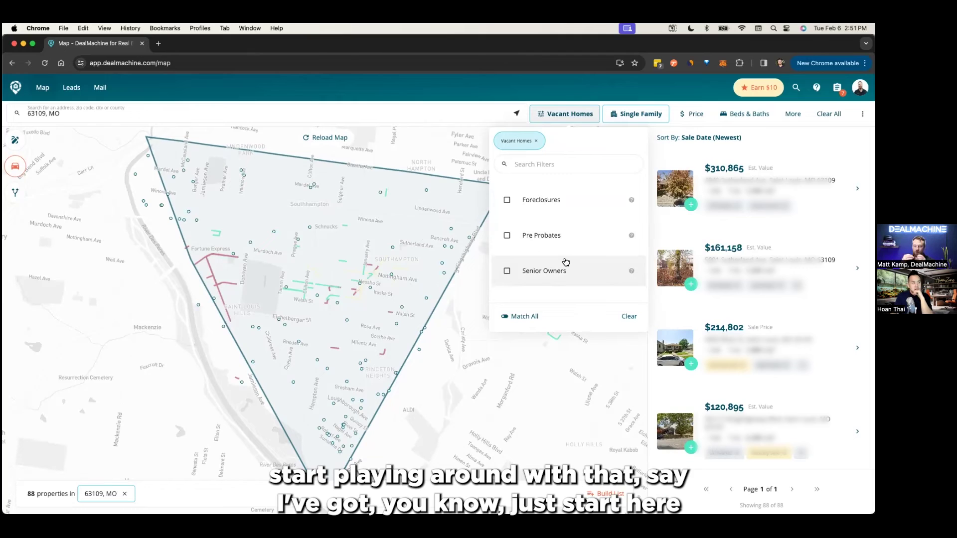
left_click(548, 115)
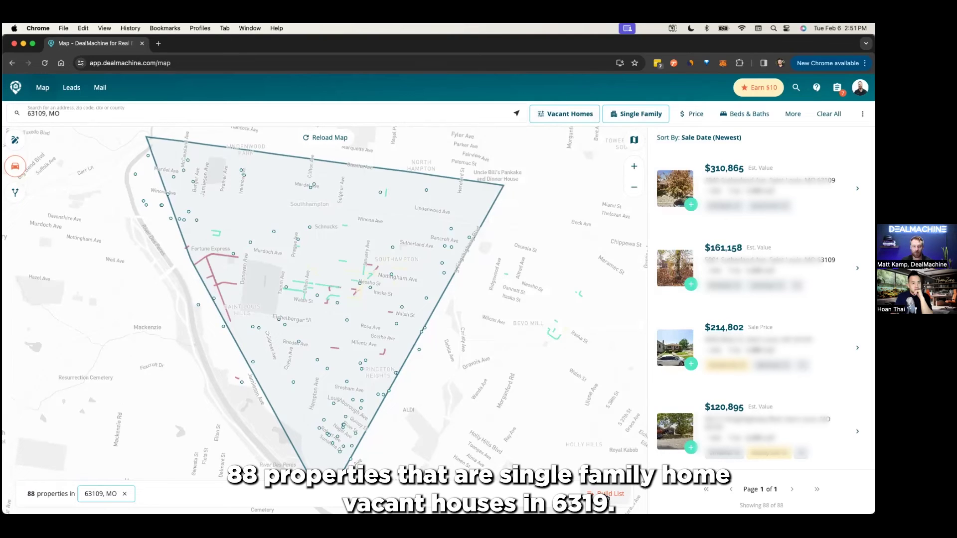
- Build the 88 properties into a Vacant Single Family lead list and browse its leads table
left_click(604, 494)
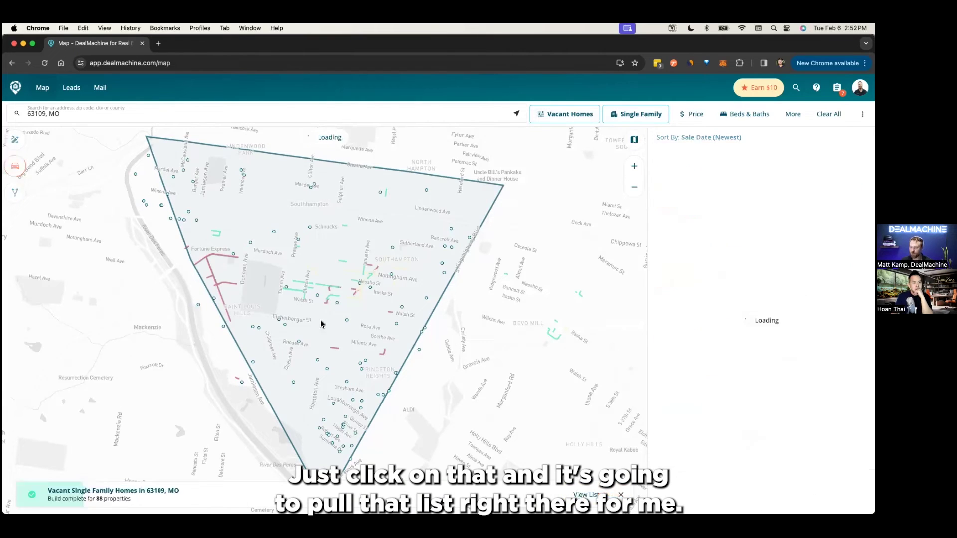
left_click(587, 495)
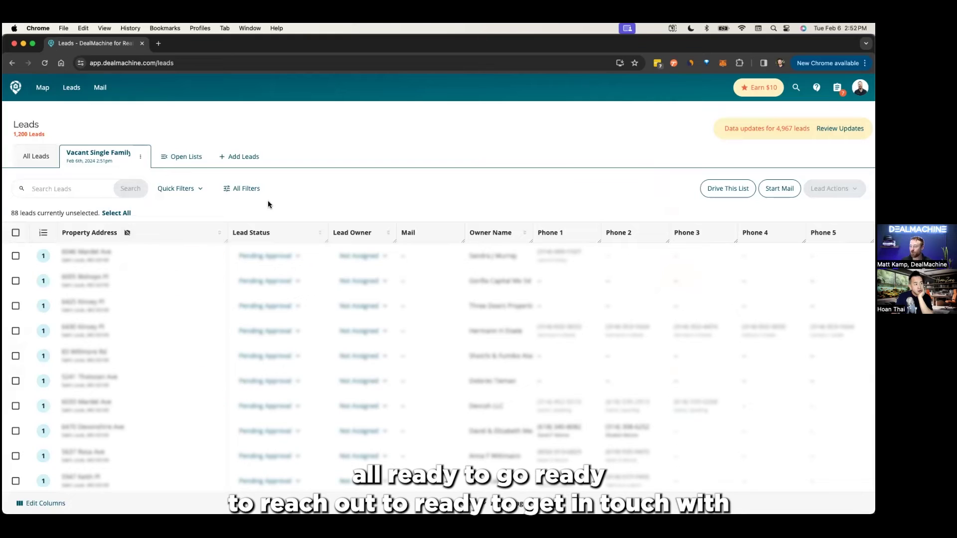
scroll(315, 351, "down", 10)
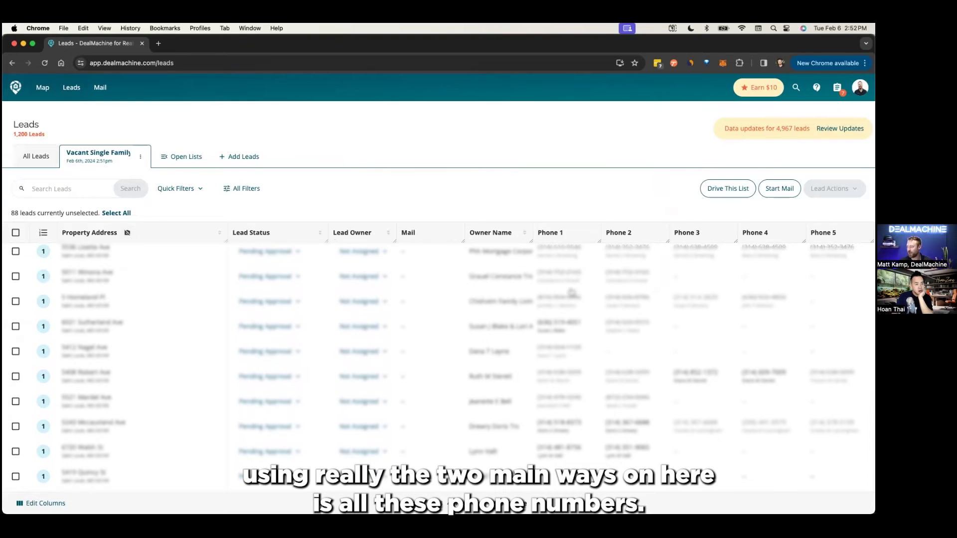
scroll(583, 339, "down", 2)
- Open the first lead's property details, a vacant home estimated at $27,065
scroll(578, 376, "up", 3)
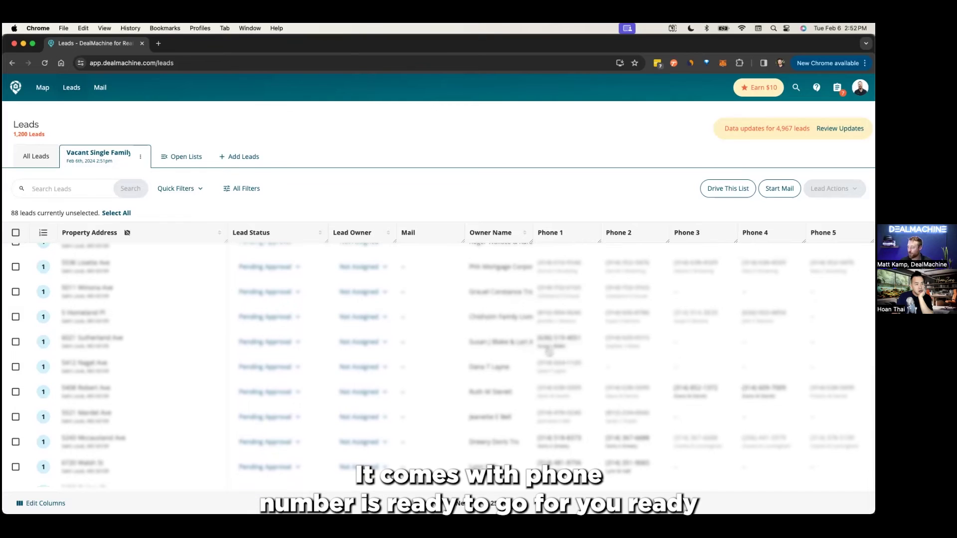
scroll(549, 361, "up", 1)
scroll(395, 406, "up", 8)
scroll(394, 407, "down", 6)
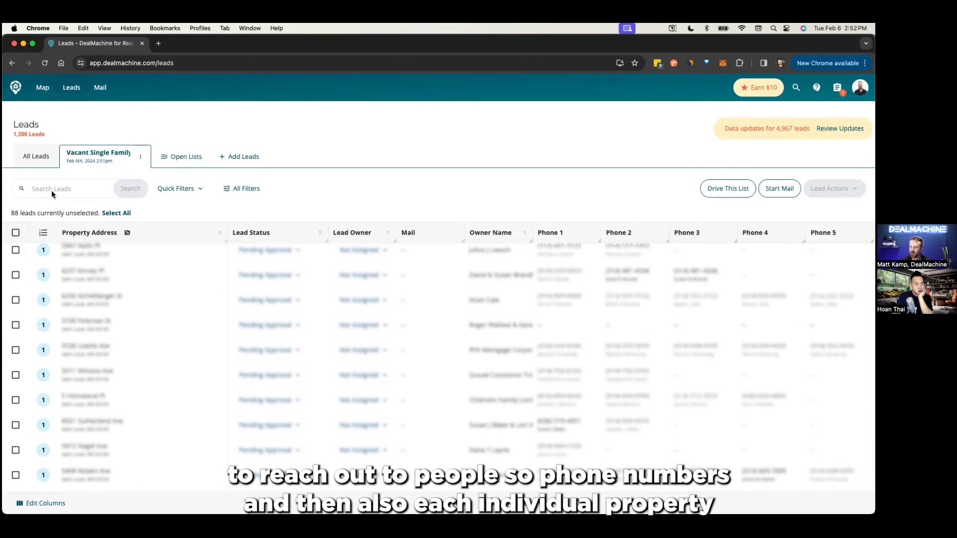
left_click(157, 248)
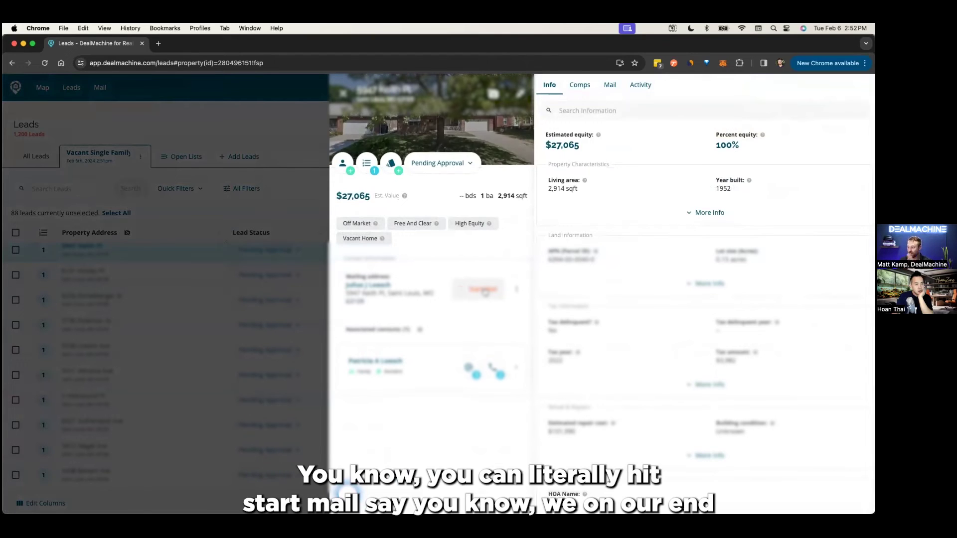
- Start the Basic Mail Sequence for this lead and preview the postcard back and template options
left_click(485, 293)
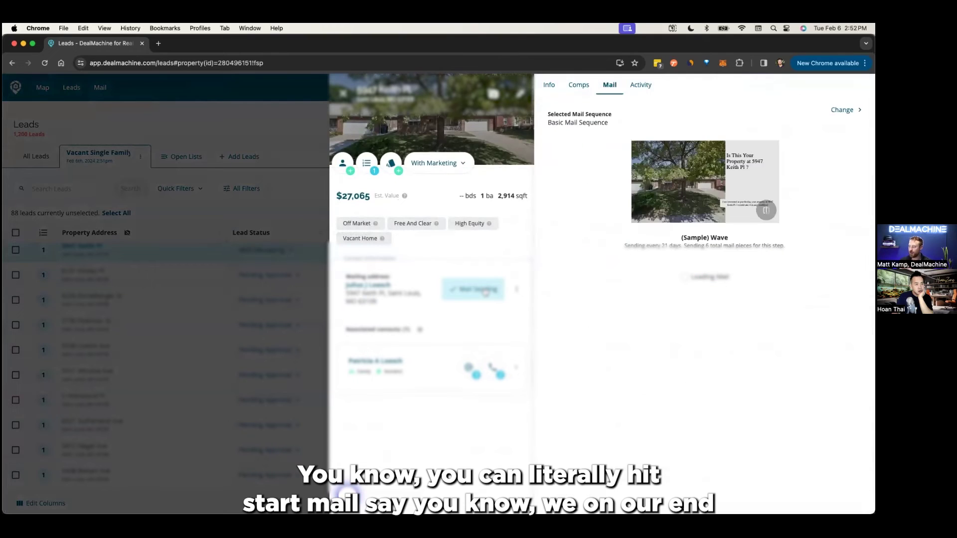
mouse_move(765, 211)
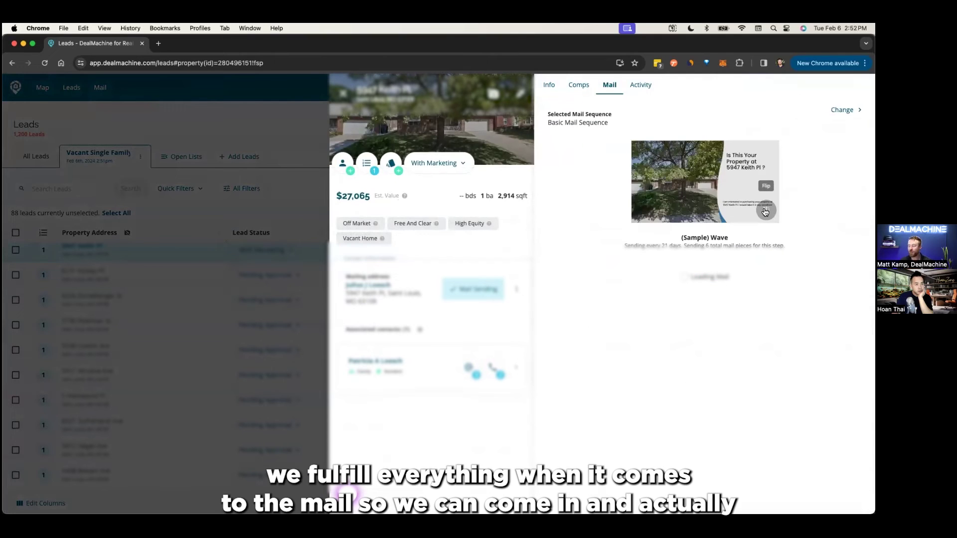
left_click(765, 212)
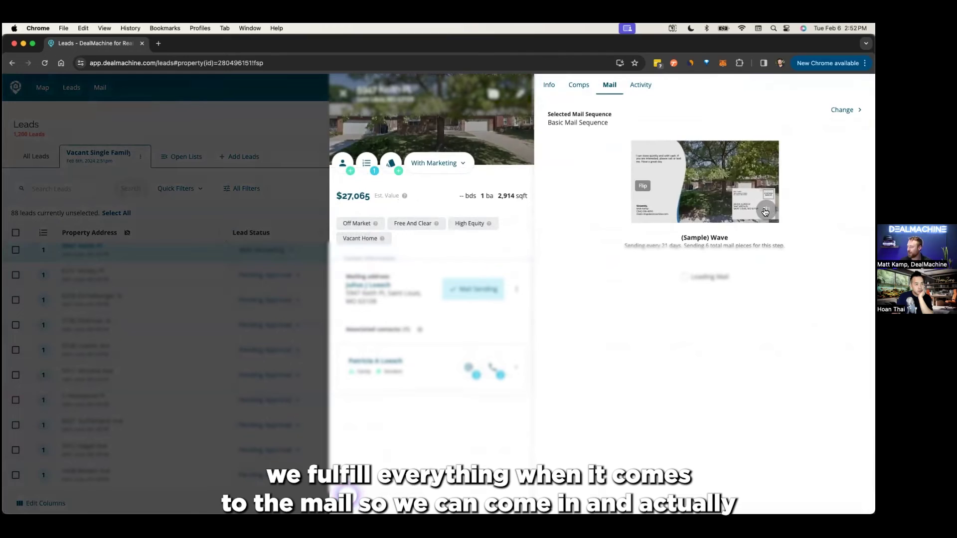
left_click(845, 109)
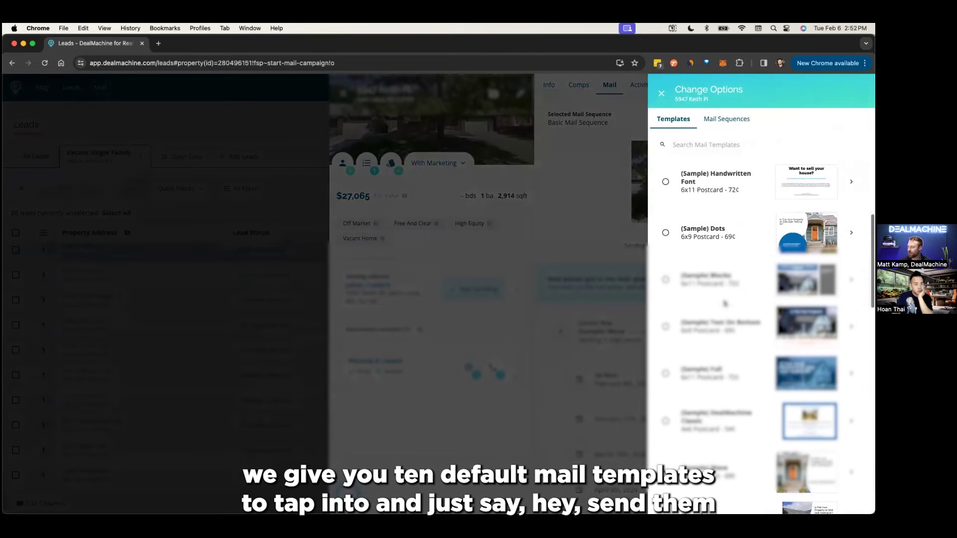
left_click(661, 93)
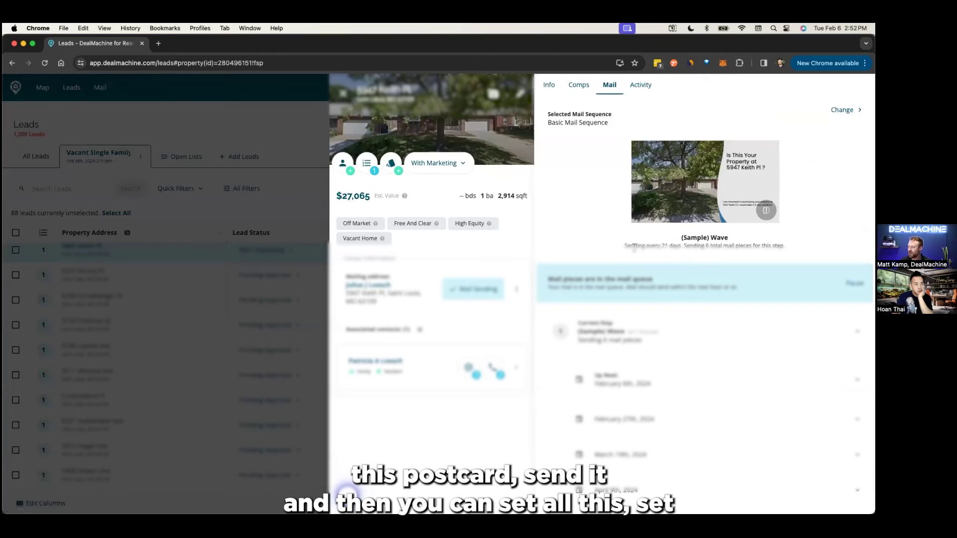
- Review the every-21-days frequency and six-piece total, then return to the 88-lead table
left_click_drag(623, 245, 697, 245)
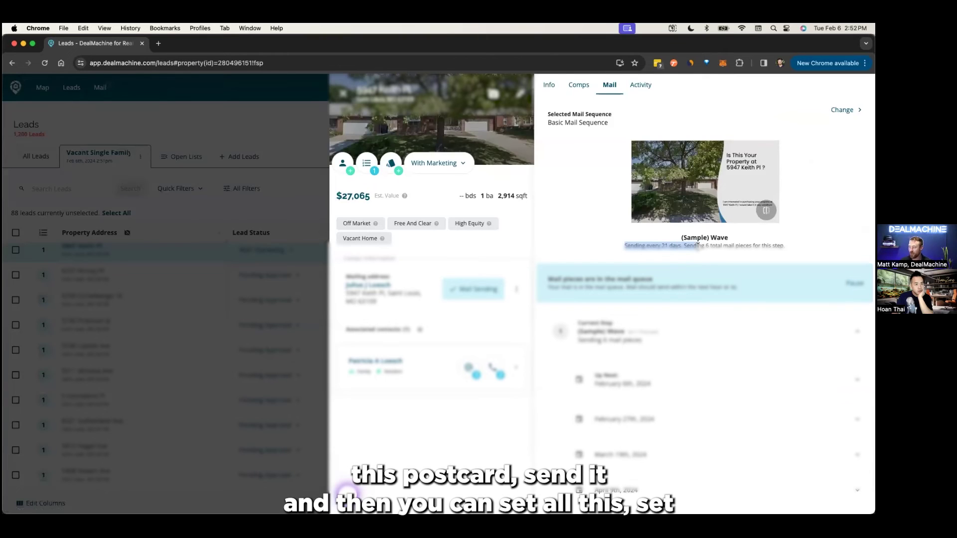
left_click(669, 243)
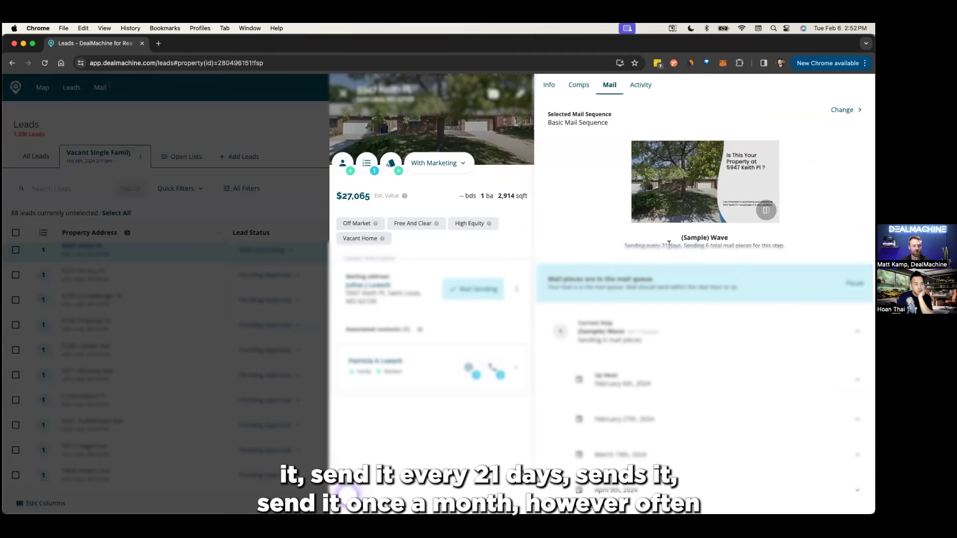
left_click_drag(686, 246, 737, 246)
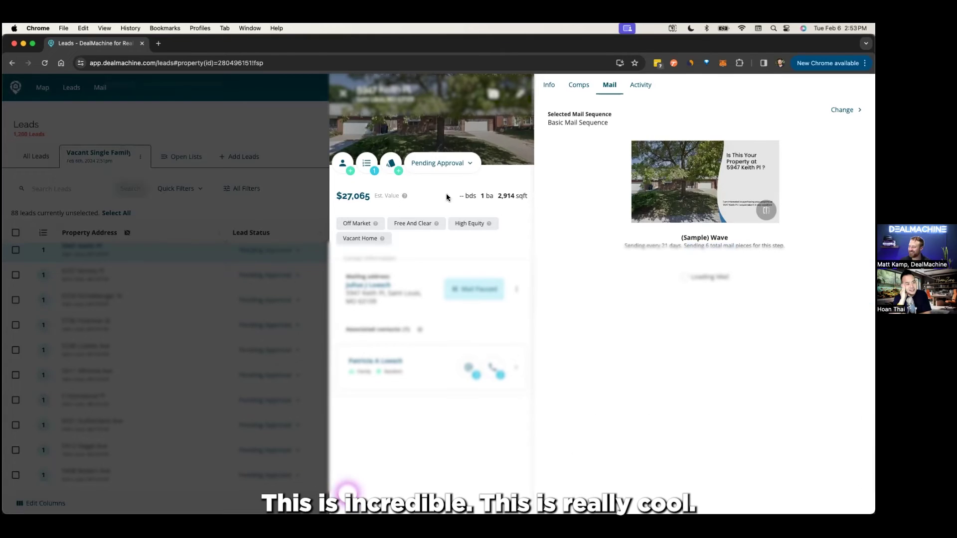
left_click(342, 96)
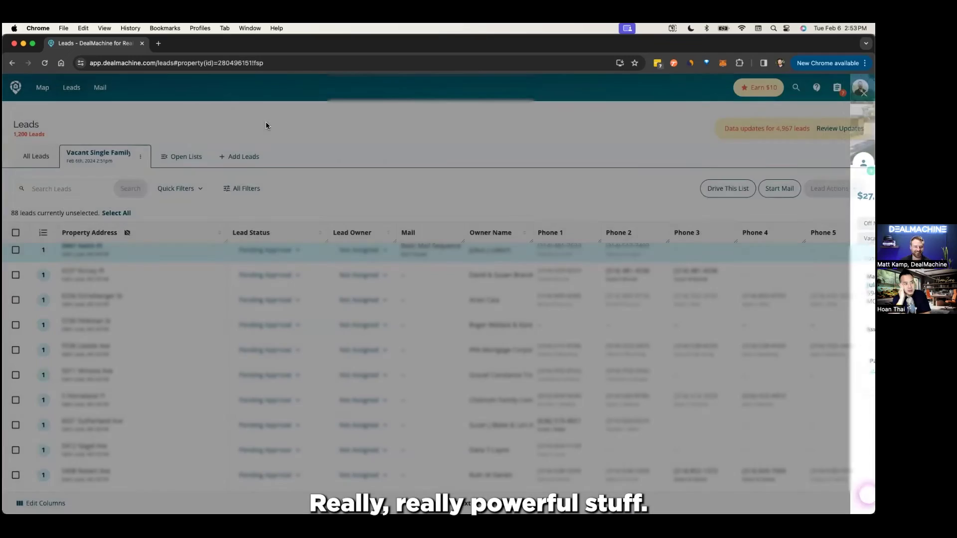
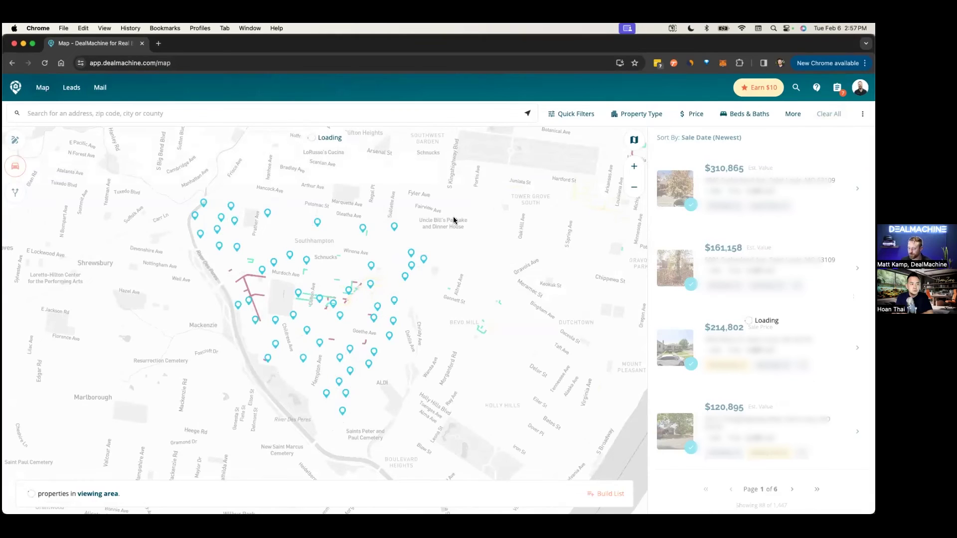
- Begin a location search for the 63109 area from the map's search bar
left_click(99, 112)
- Load zip 63109, MO, limit Property Type to Single Family, and find Cash Buyers in Quick Filters
left_click(79, 188)
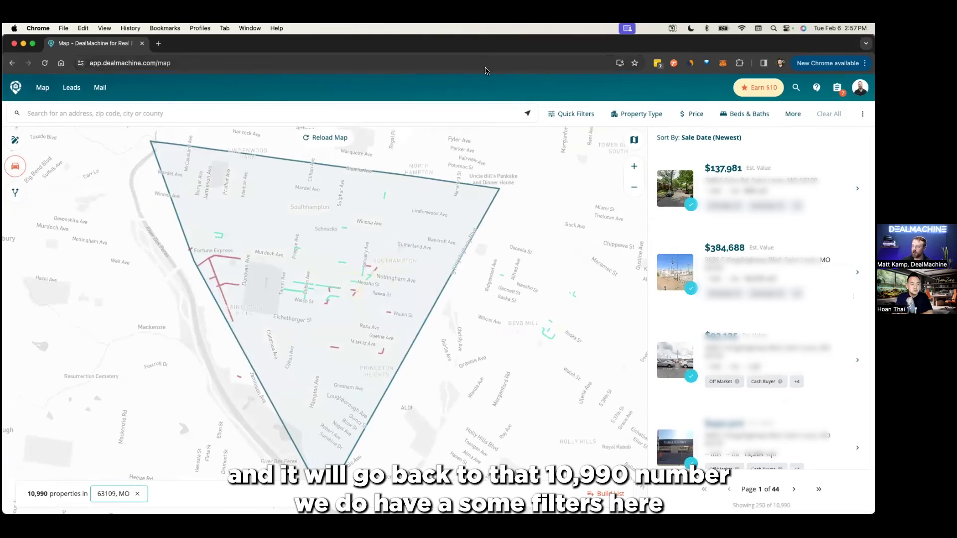
left_click(631, 114)
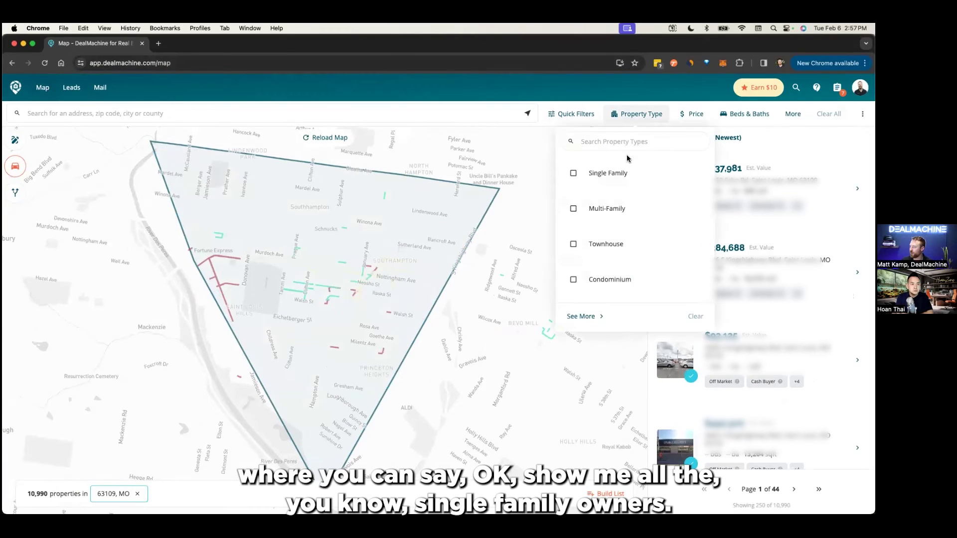
left_click(616, 185)
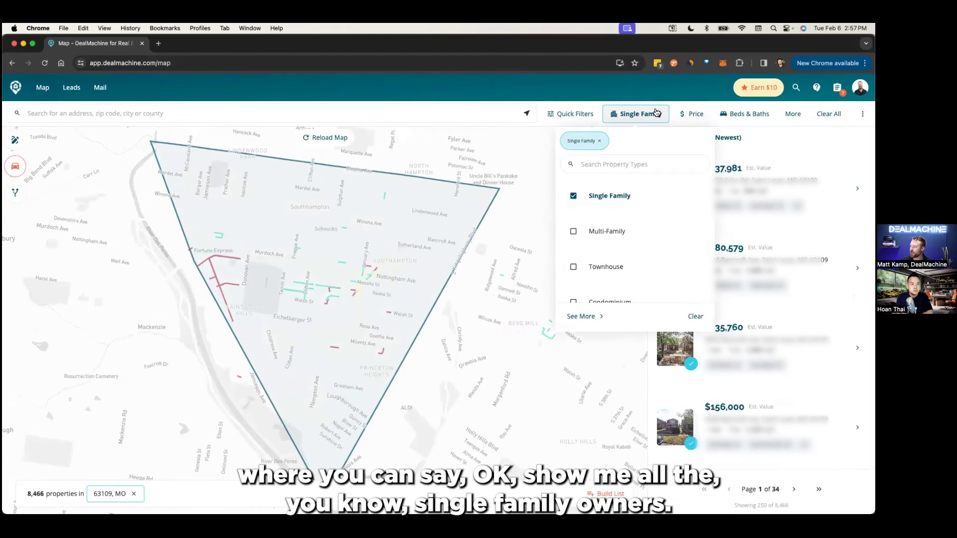
left_click(570, 115)
scroll(563, 219, "down", 5)
scroll(563, 227, "down", 5)
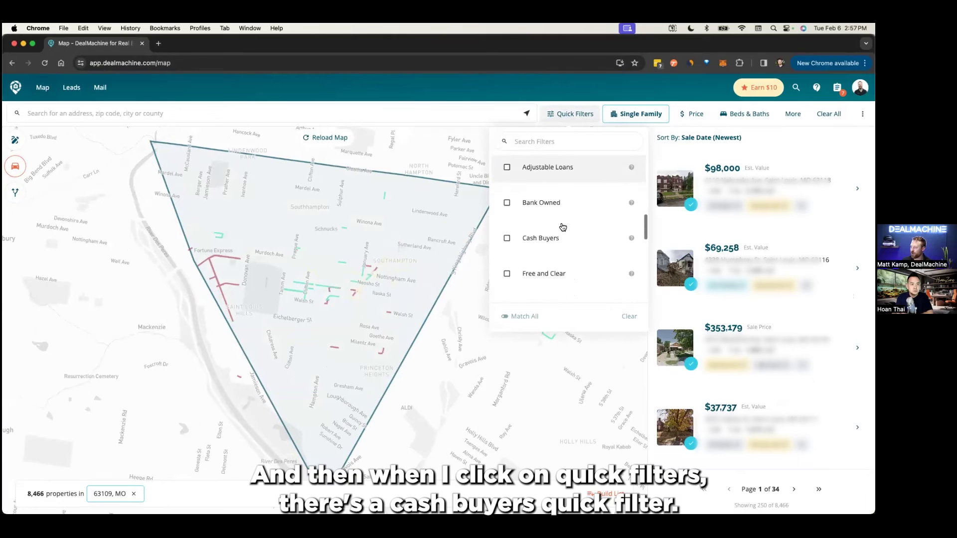
mouse_move(633, 202)
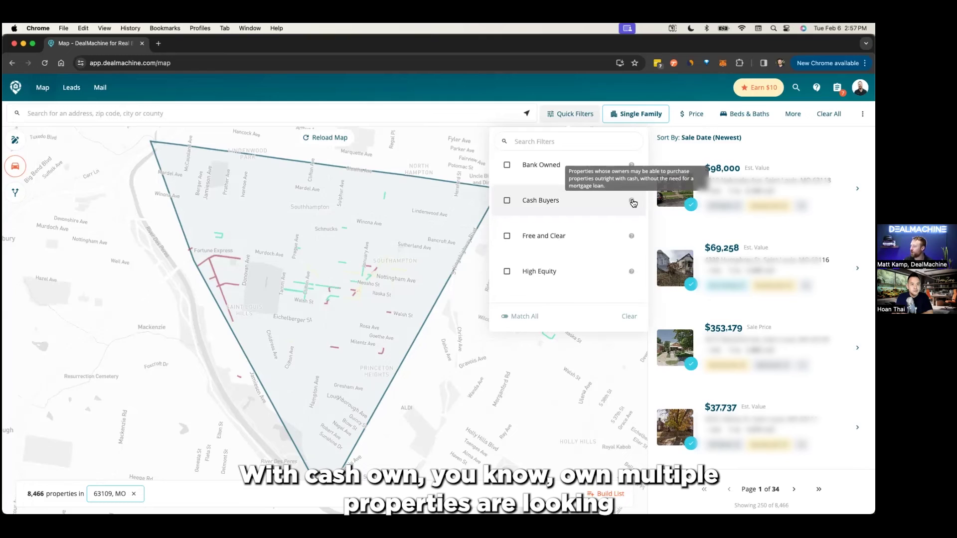
- Apply the Cash Buyers quick filter, cutting the results from 8,466 to 736 properties
left_click(607, 201)
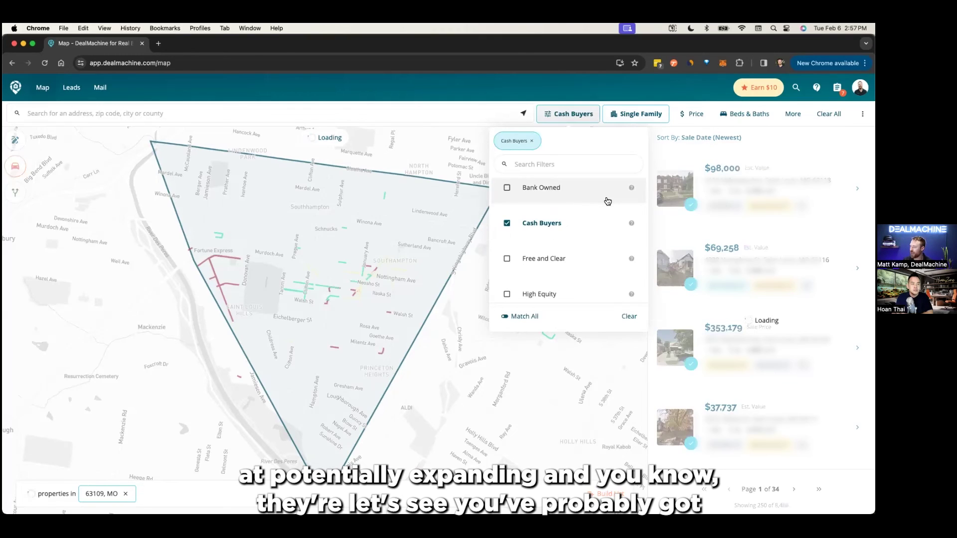
left_click(582, 119)
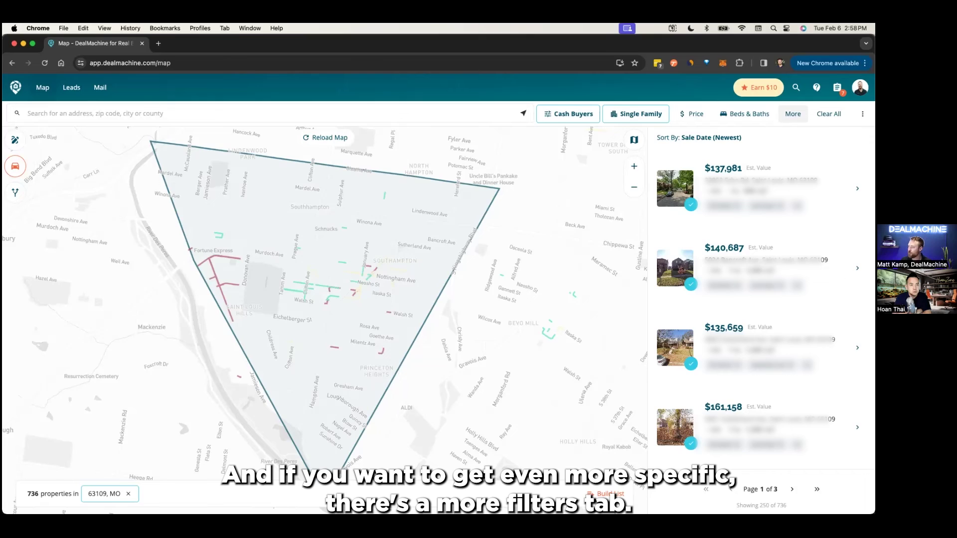
- In More Filters, search 'owner', then add and remove an 'Owner is a house flipper = Yes' condition
left_click(793, 114)
scroll(776, 322, "down", 5)
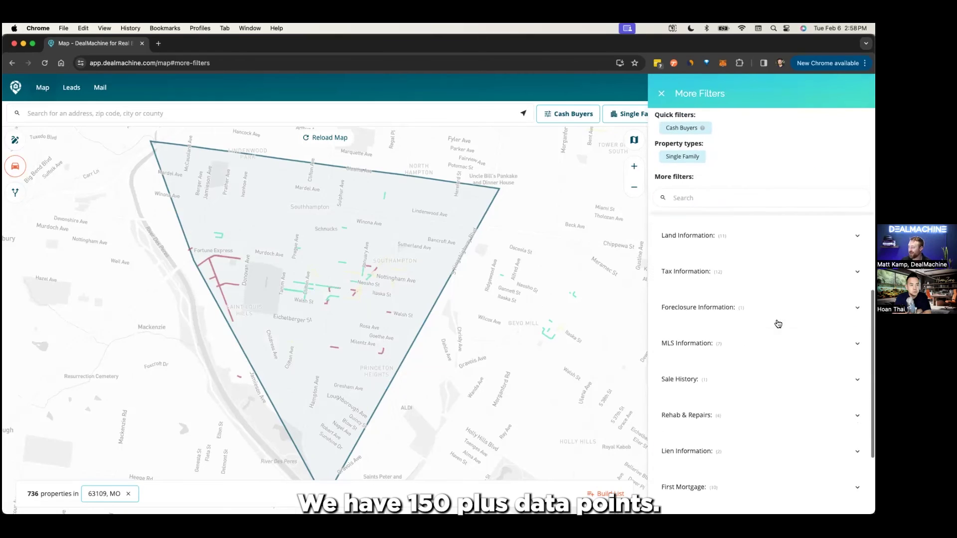
scroll(778, 323, "up", 5)
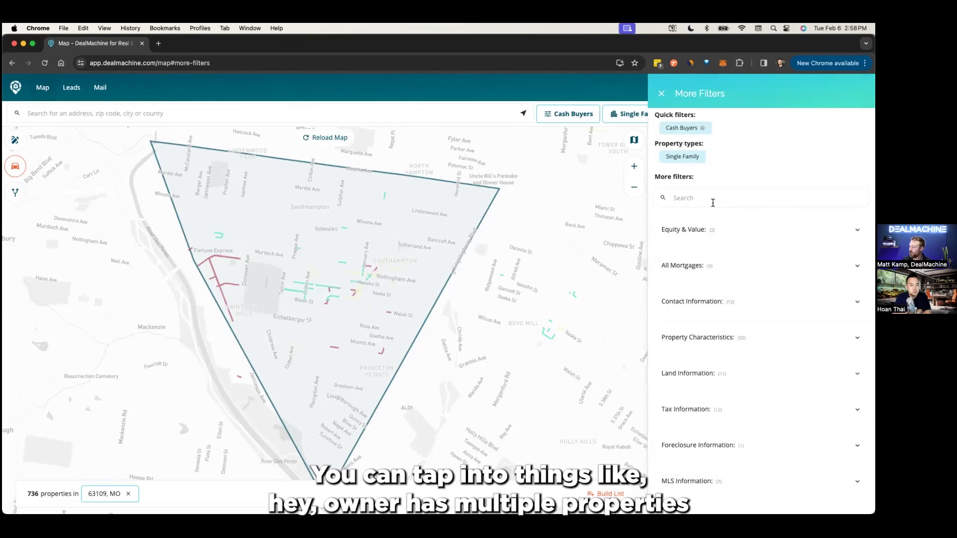
left_click(713, 201)
type("owner")
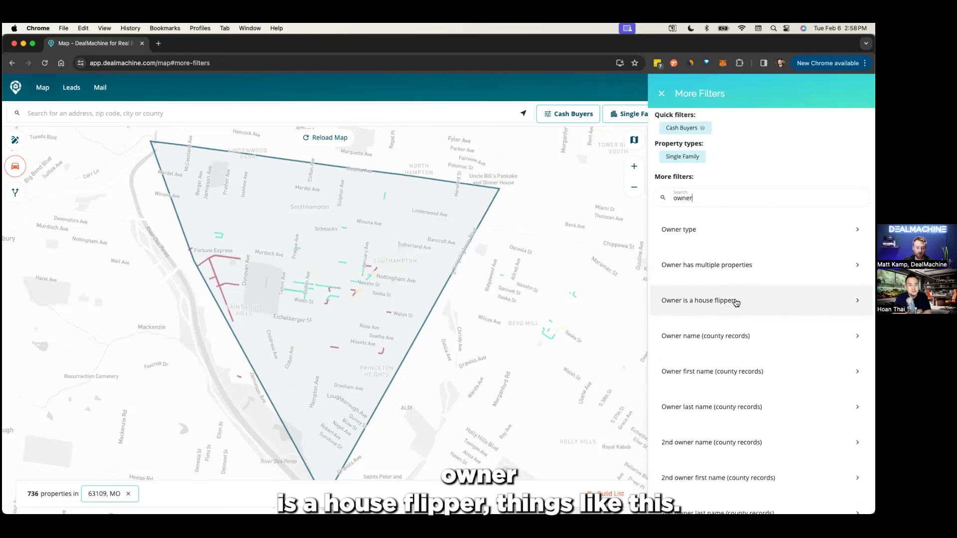
scroll(732, 331, "down", 1)
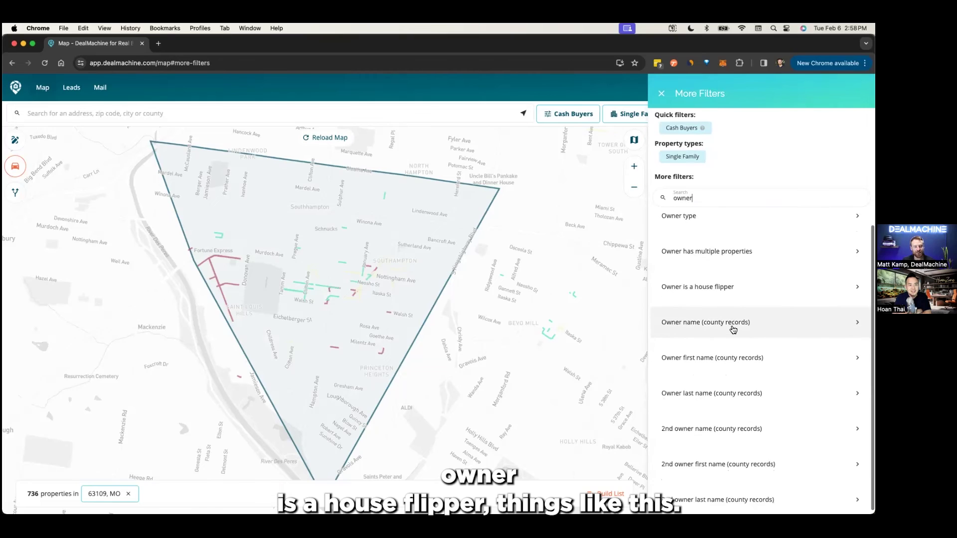
left_click(716, 295)
left_click(690, 243)
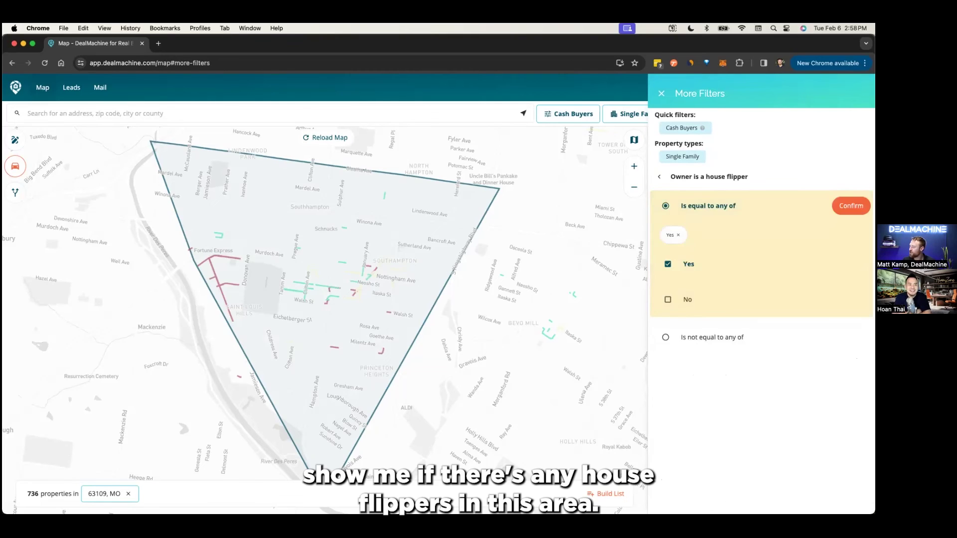
left_click(851, 206)
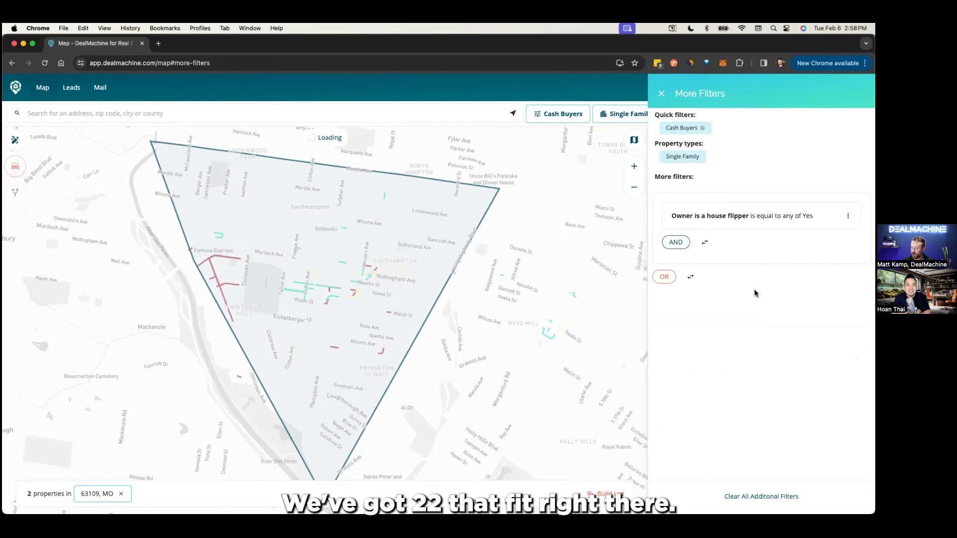
left_click(848, 216)
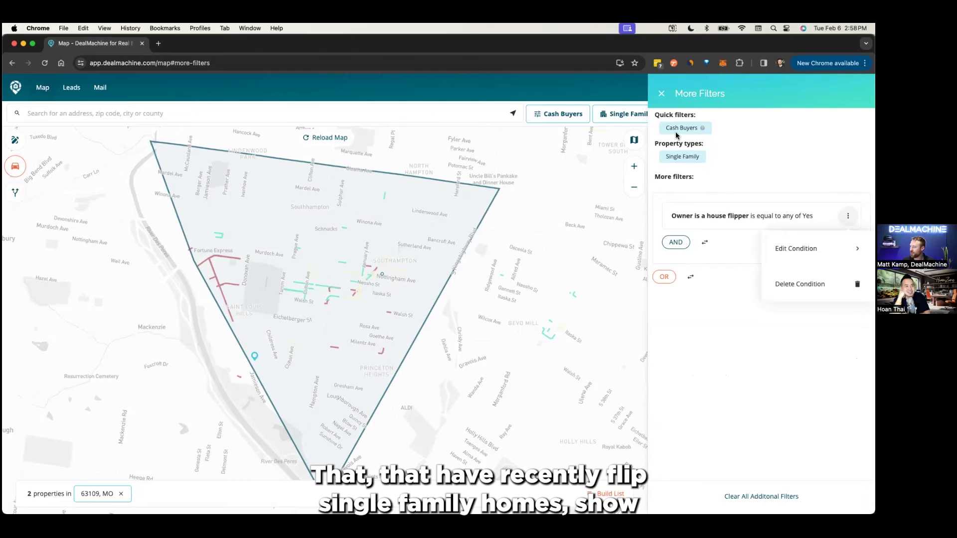
left_click(800, 284)
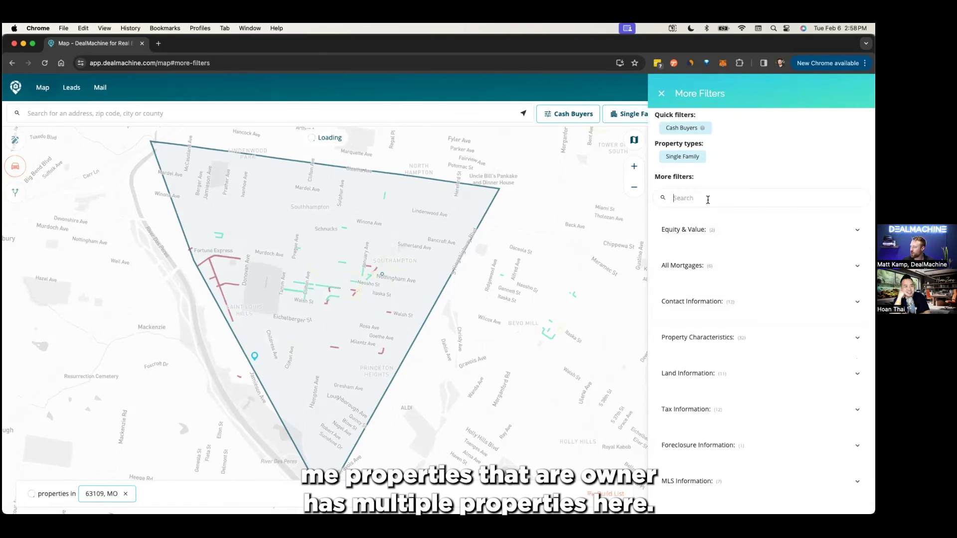
- Add 'Owner has multiple properties = Yes' and start building a list from the 736 results
type("owner")
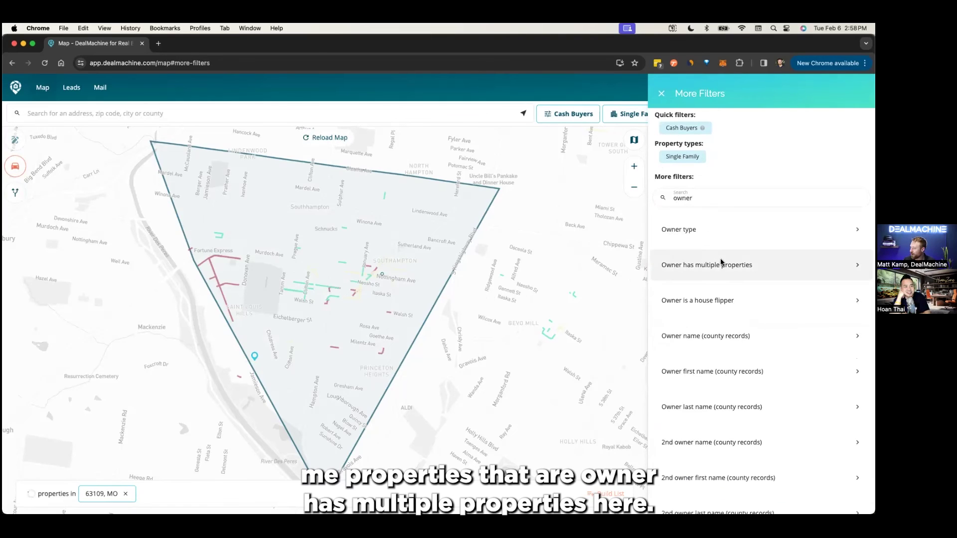
left_click(720, 264)
left_click(689, 242)
left_click(851, 206)
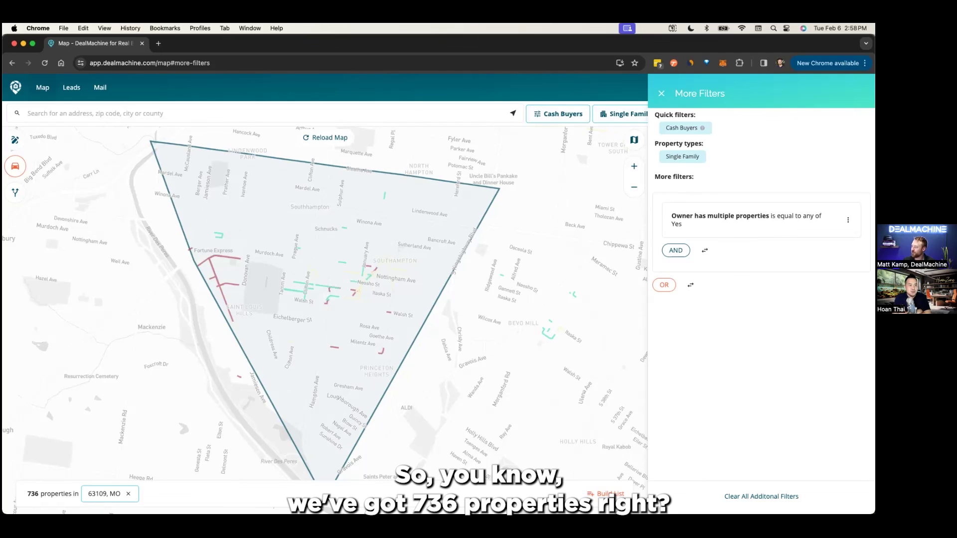
left_click(606, 494)
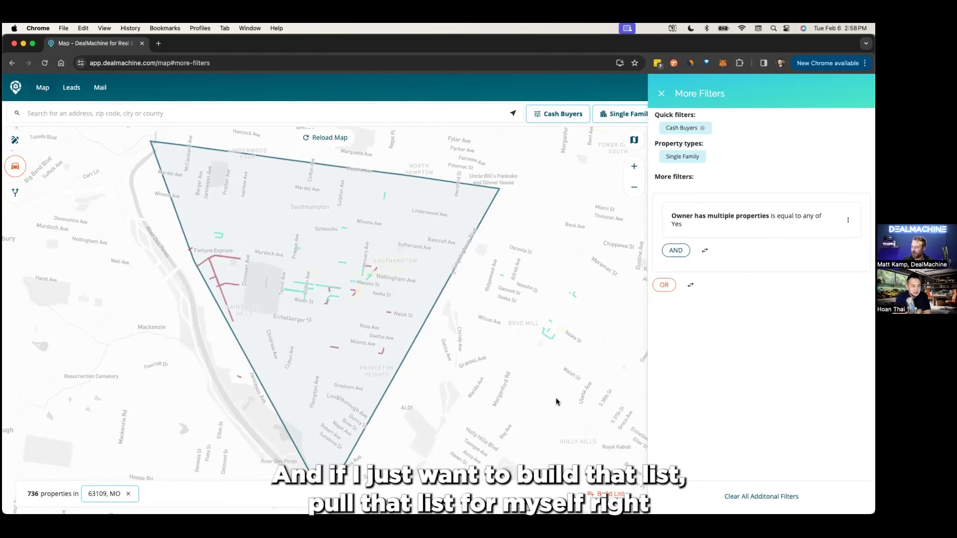
- Confirm the build of the 736-property 'Owner has Multiple Properties or Cash Buyer' list and open it
left_click(606, 494)
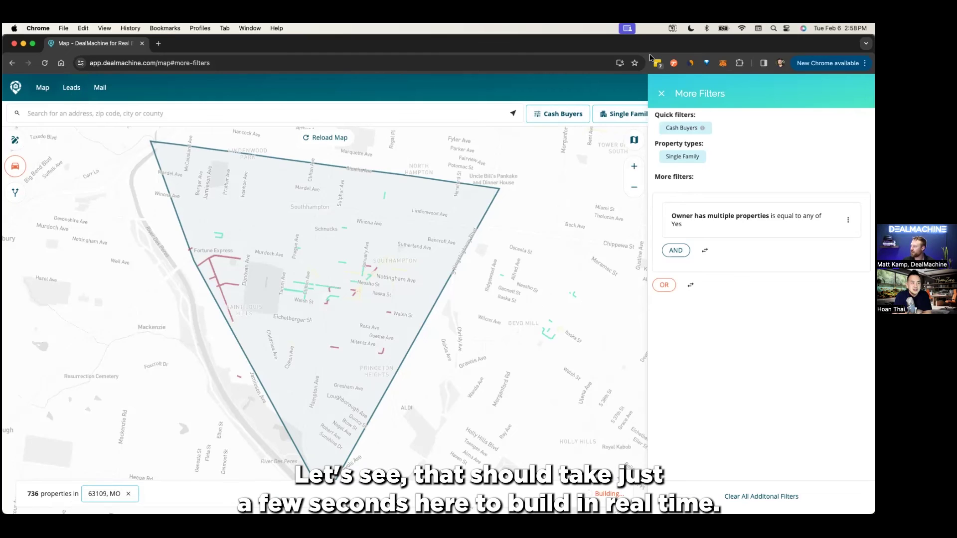
left_click(661, 93)
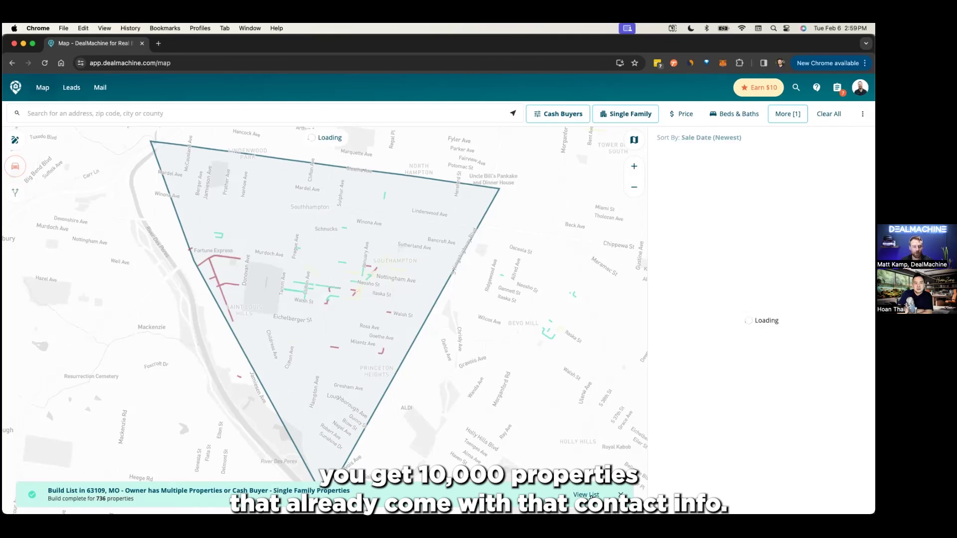
left_click(592, 495)
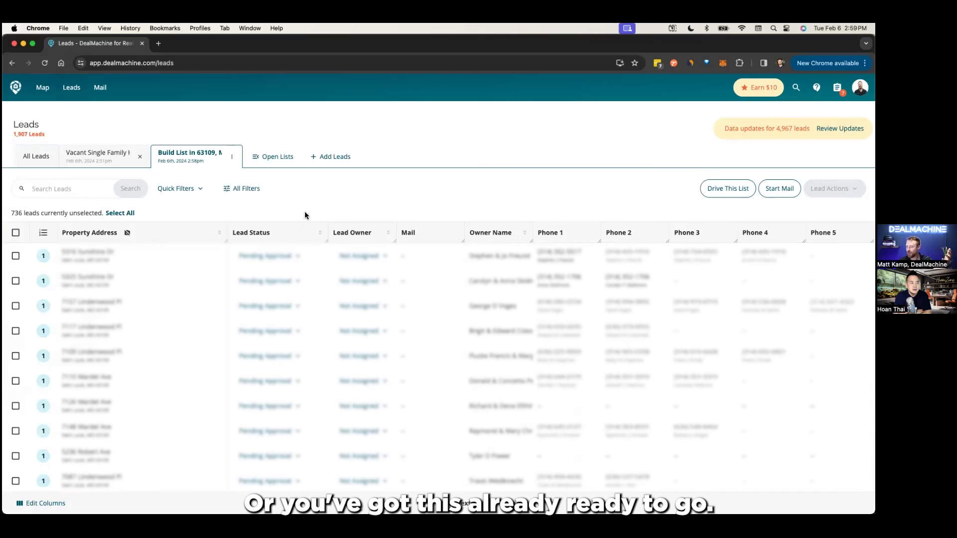
- Highlight the 736 lead count, then open a lead with a $223,440 sale price and $53,554 equity
left_click_drag(10, 213, 26, 213)
left_click(26, 213)
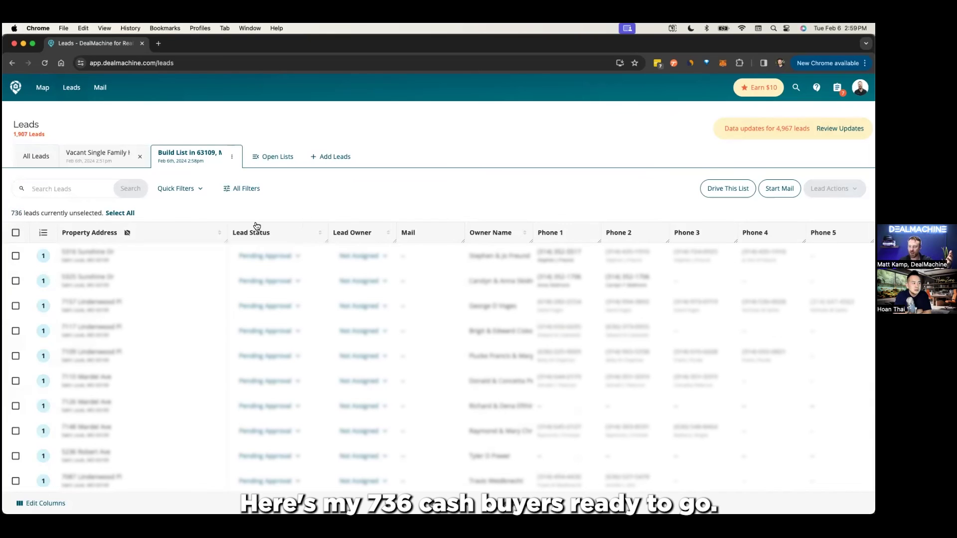
scroll(564, 292, "down", 5)
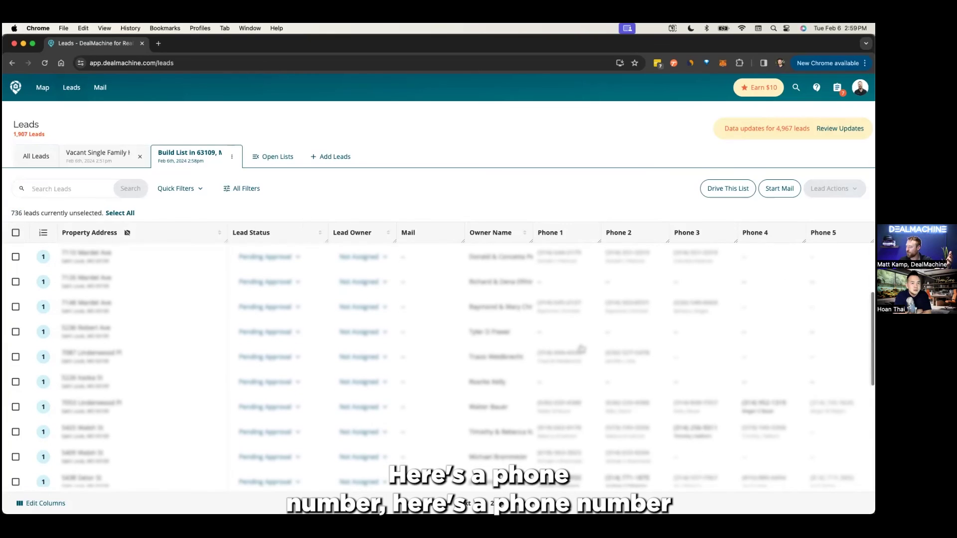
scroll(677, 431, "down", 1)
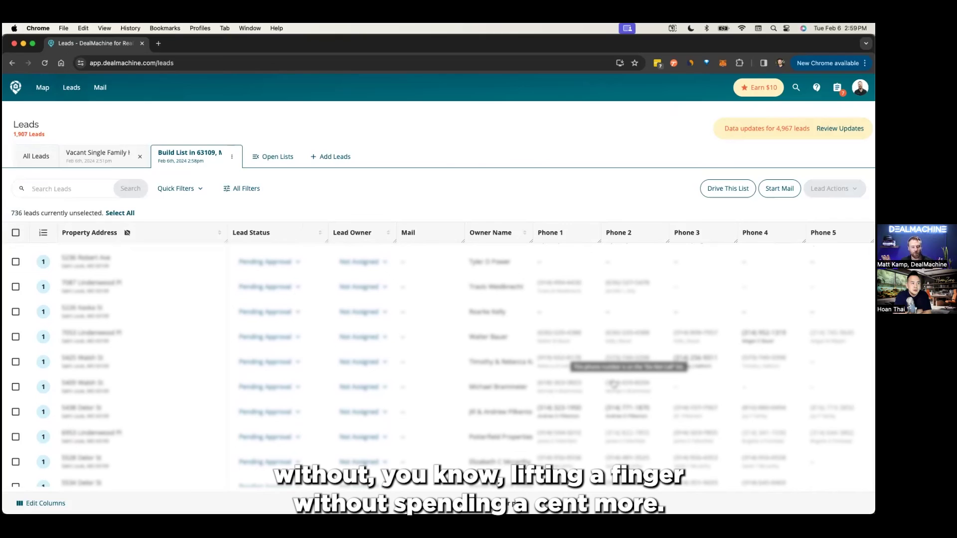
scroll(524, 359, "down", 1)
scroll(523, 359, "down", 3)
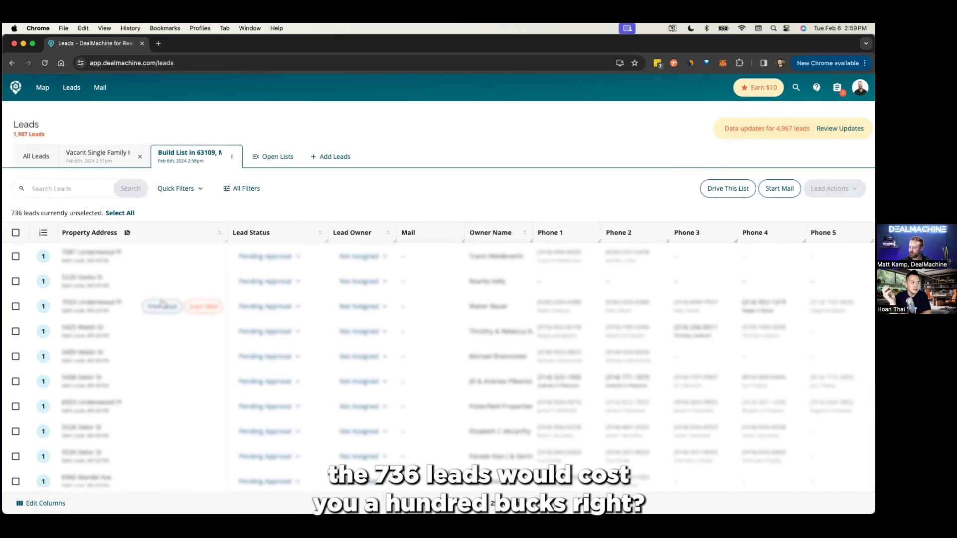
left_click(163, 306)
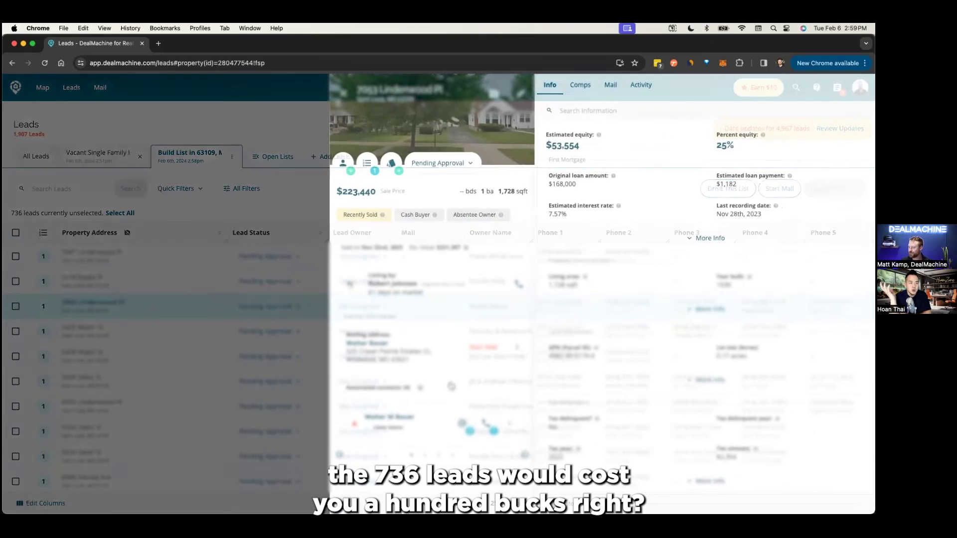
- Check this lead's owner phone numbers, then close its details
left_click(486, 425)
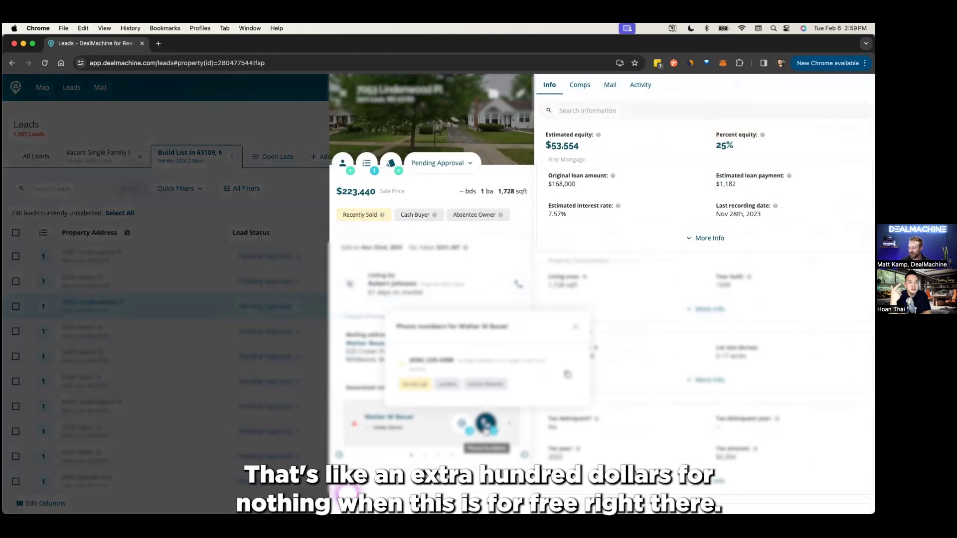
left_click(486, 431)
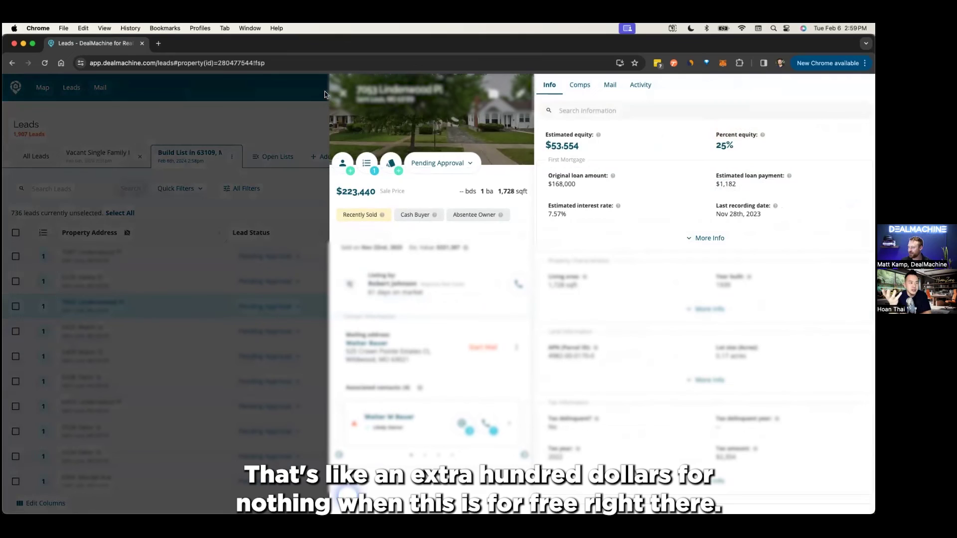
left_click(342, 95)
- Inspect another lead's owner contact profile, then return to the full 736-lead table
scroll(483, 379, "down", 1)
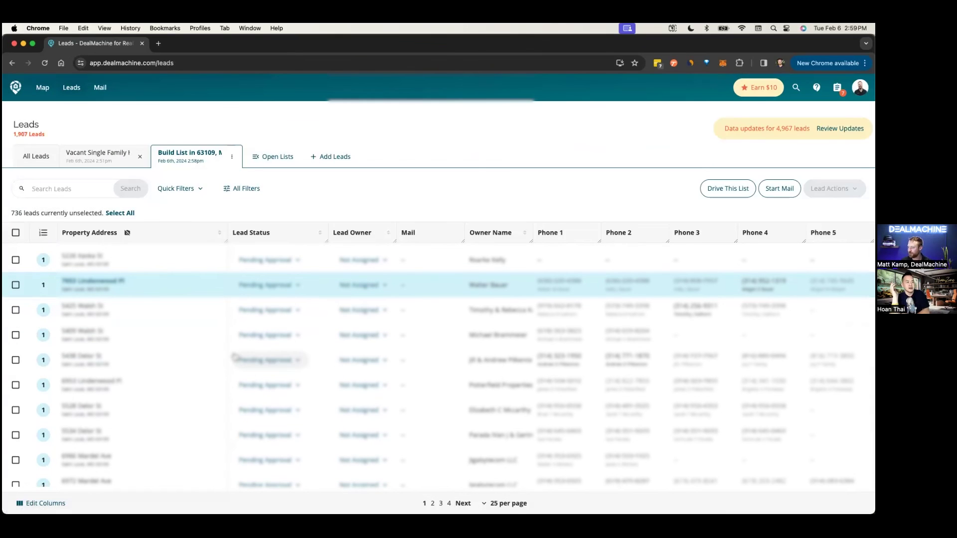
left_click(154, 362)
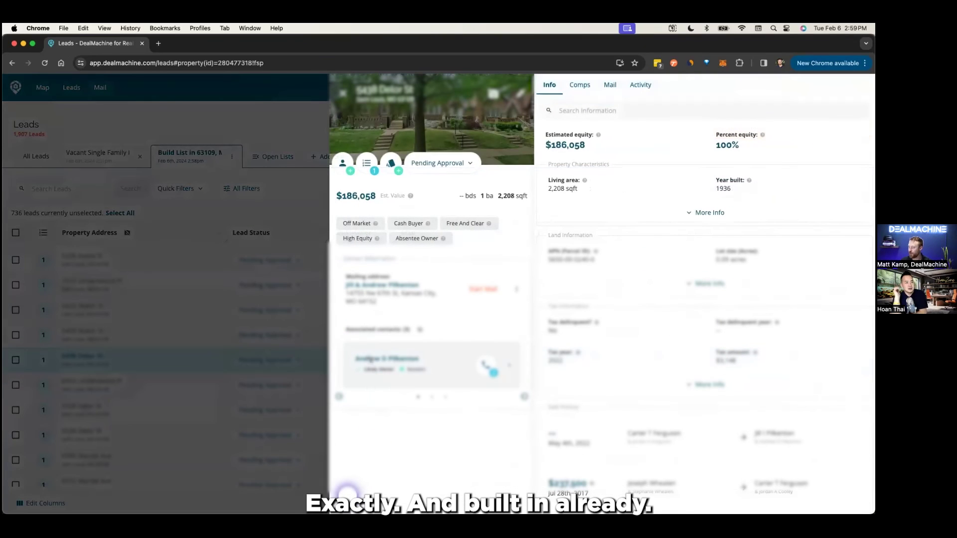
left_click(471, 355)
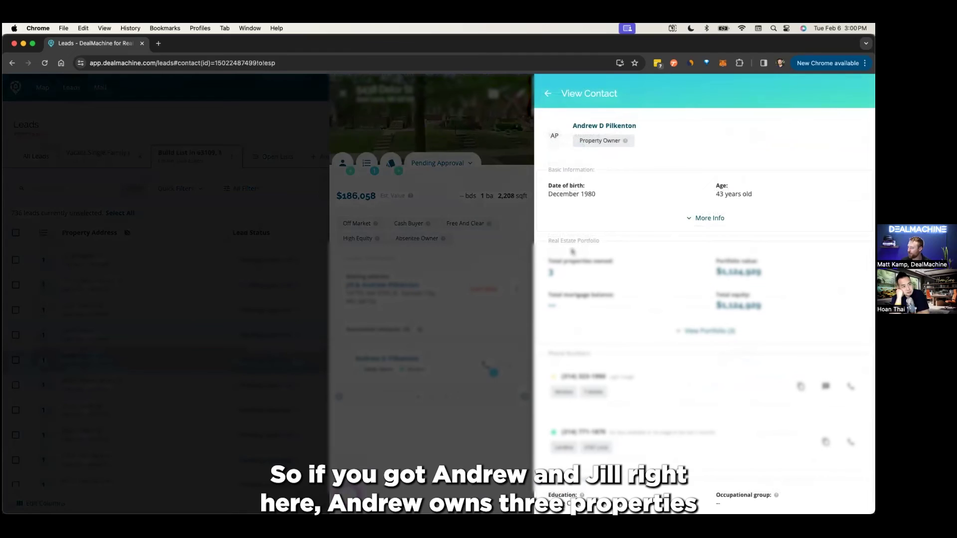
scroll(626, 319, "down", 2)
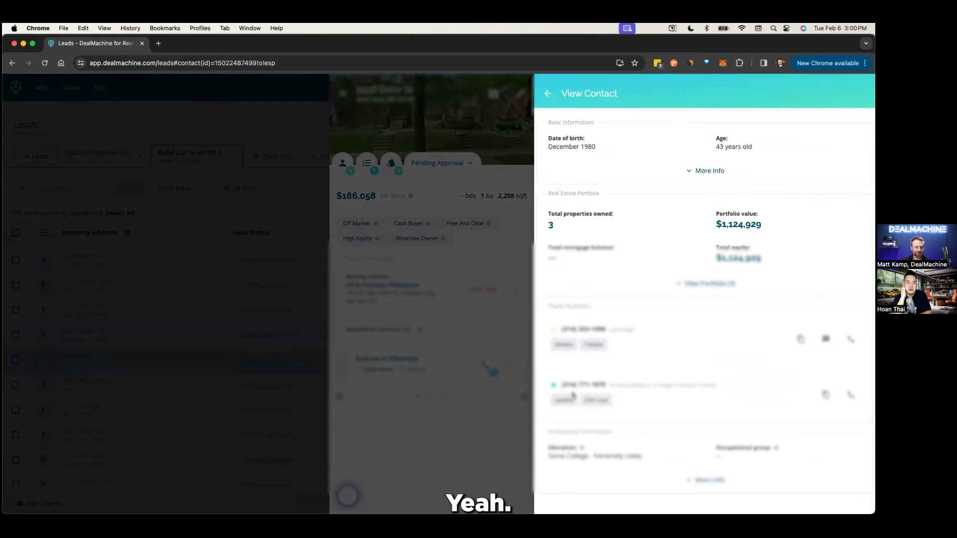
left_click(548, 94)
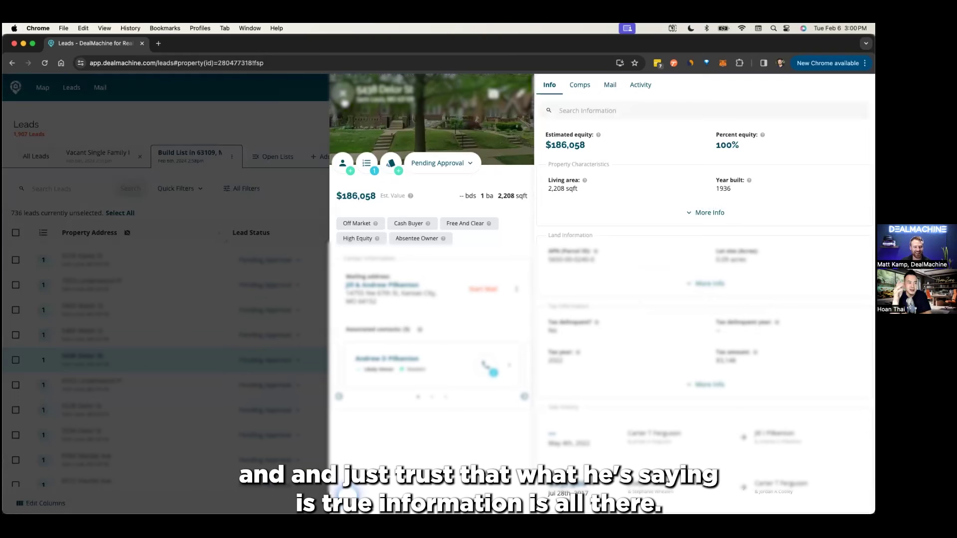
left_click(220, 162)
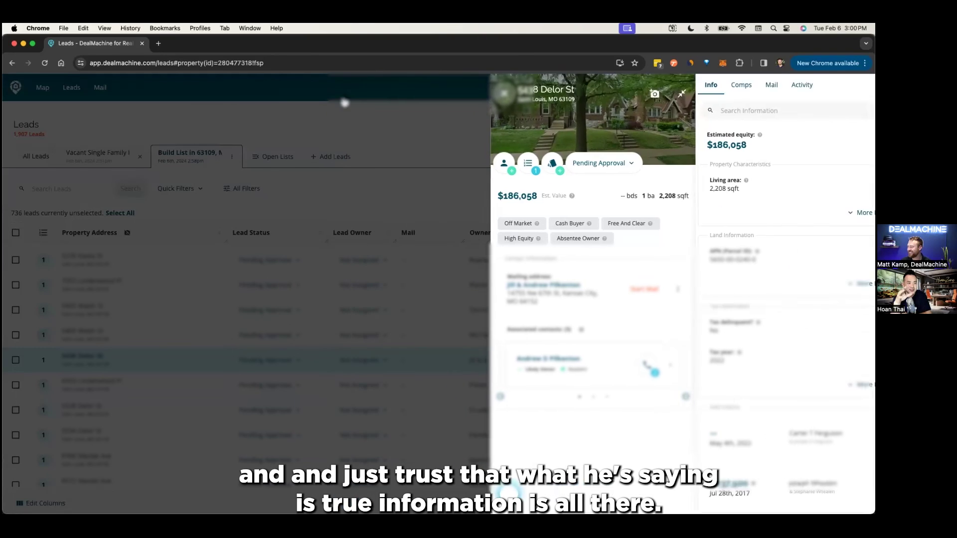